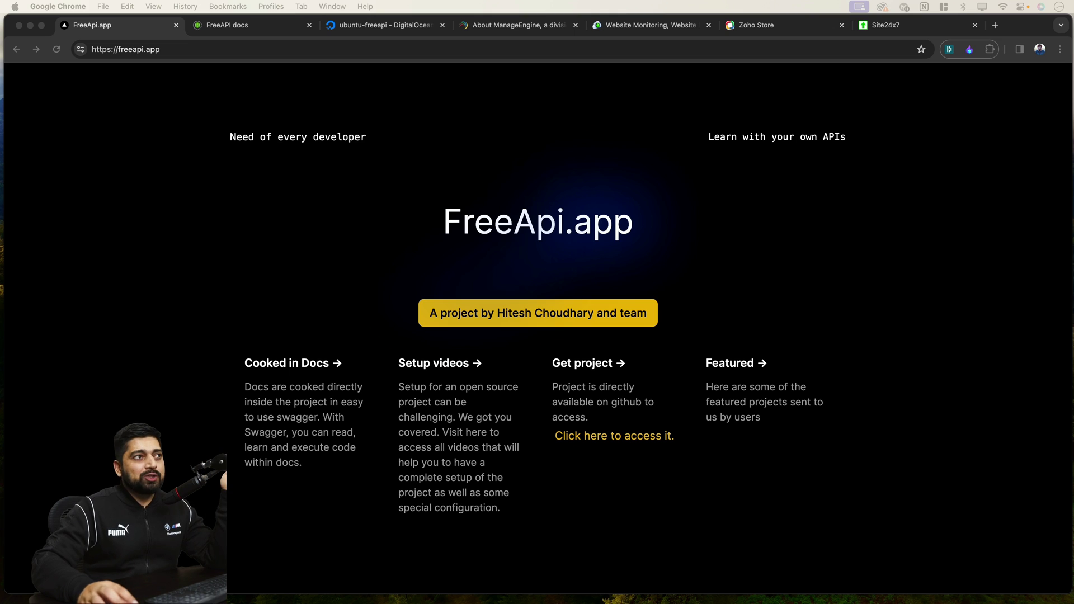
- Open the project's GitHub repository from the Get project card in a new tab and review its README
left_click(609, 455)
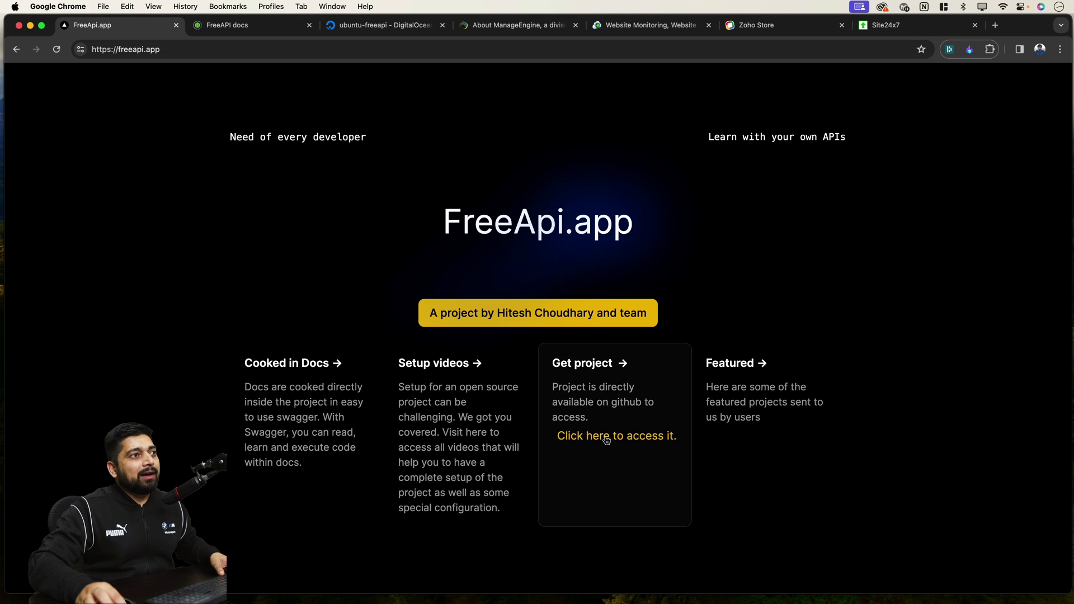
left_click(606, 441, "super")
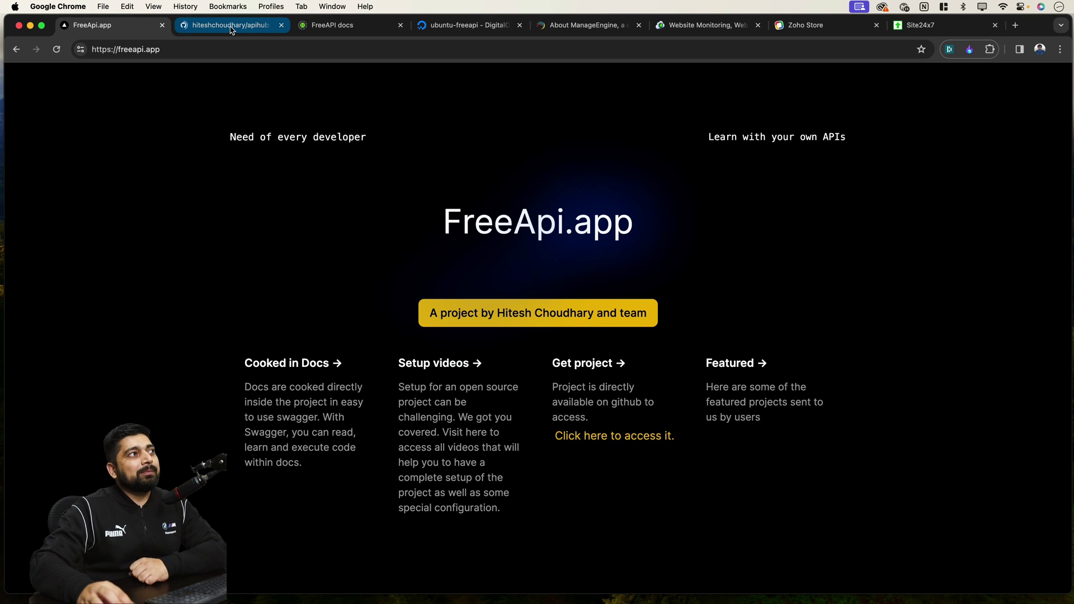
left_click(231, 29)
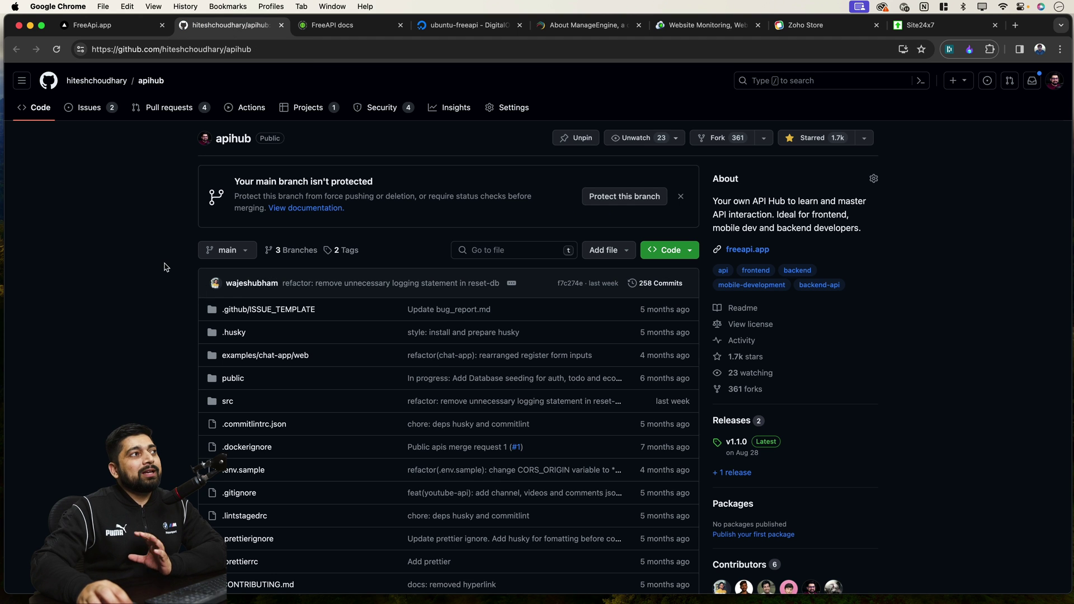
scroll(163, 265, "down", 12)
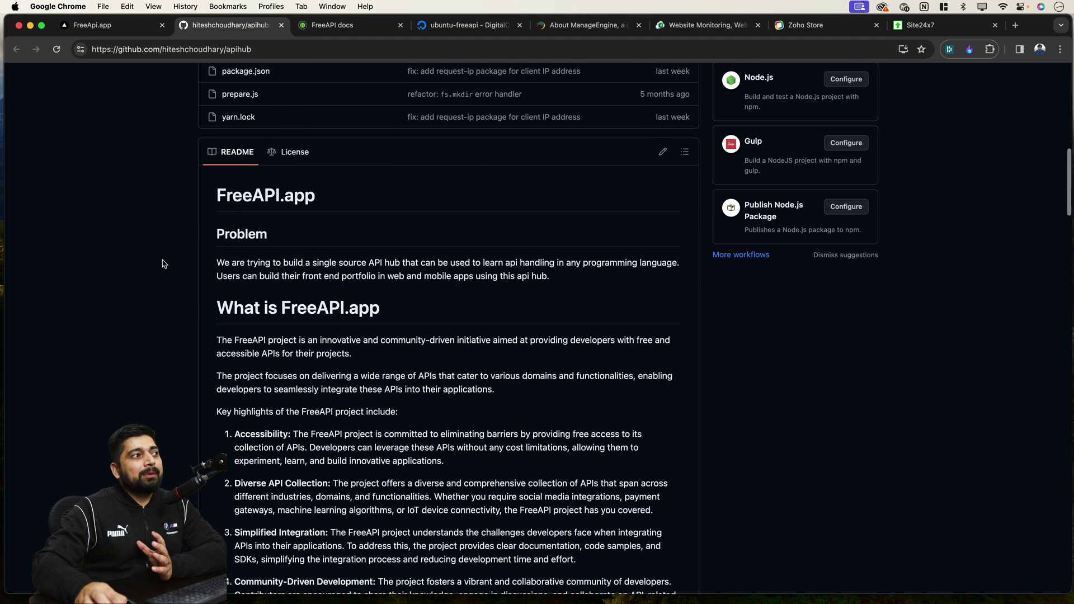
left_click(115, 31)
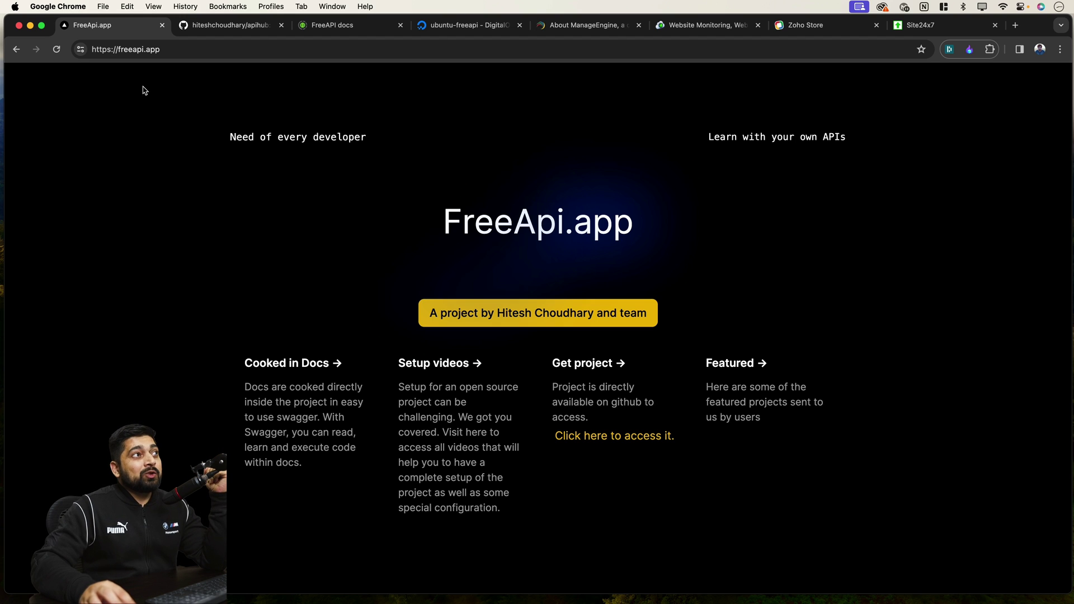
left_click(343, 28)
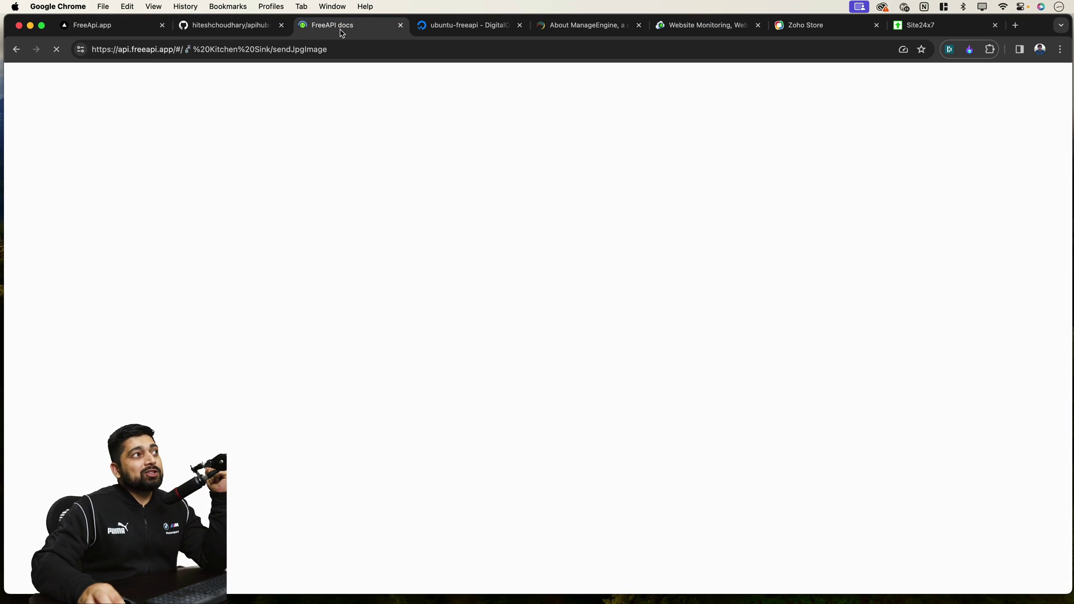
left_click_drag(185, 50, 330, 50)
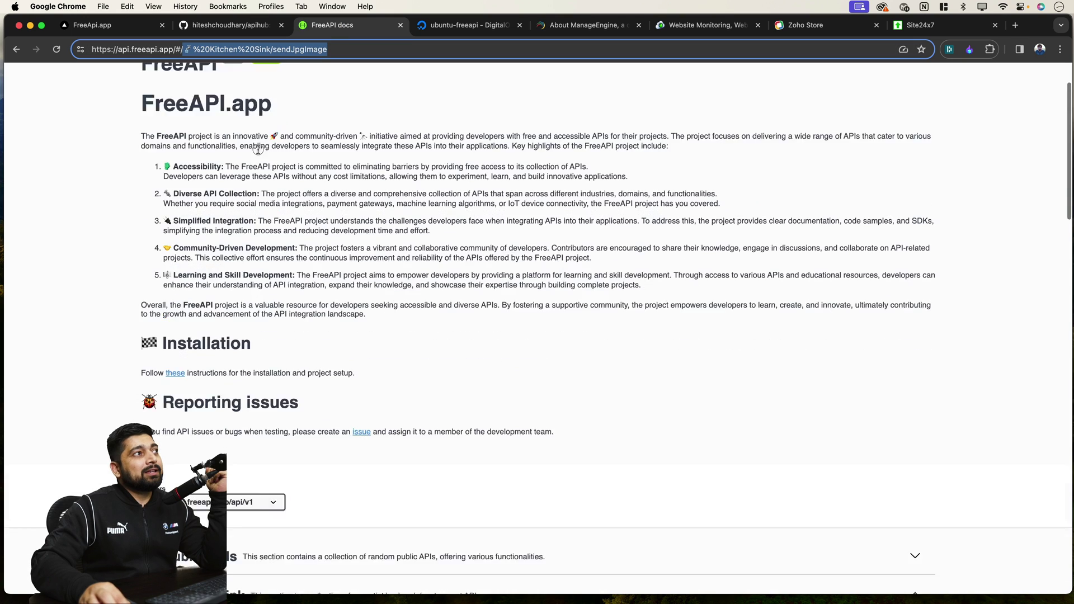
key("BackSpace")
key("BackSpace")
key("BackSpace")
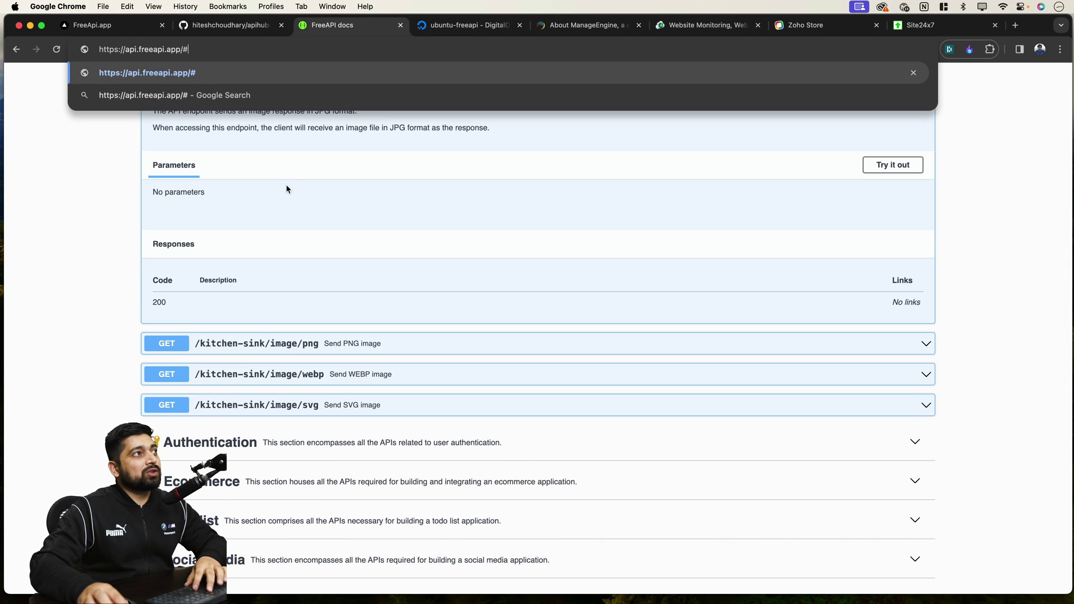
key("Return")
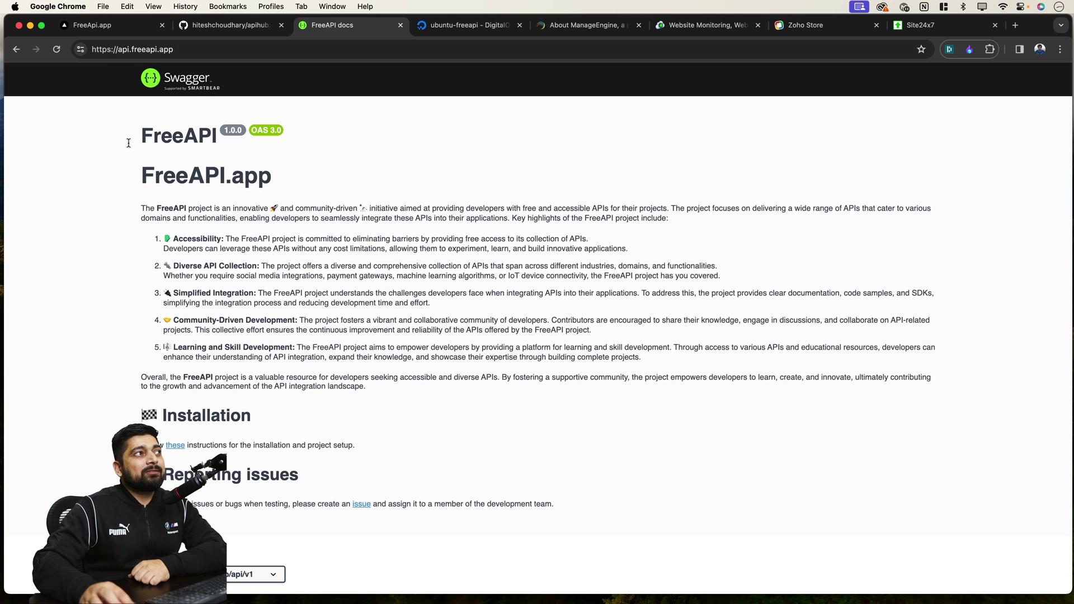
- Expand the Public APIs section of the FreeAPI docs and review its list of endpoints
left_click(95, 26)
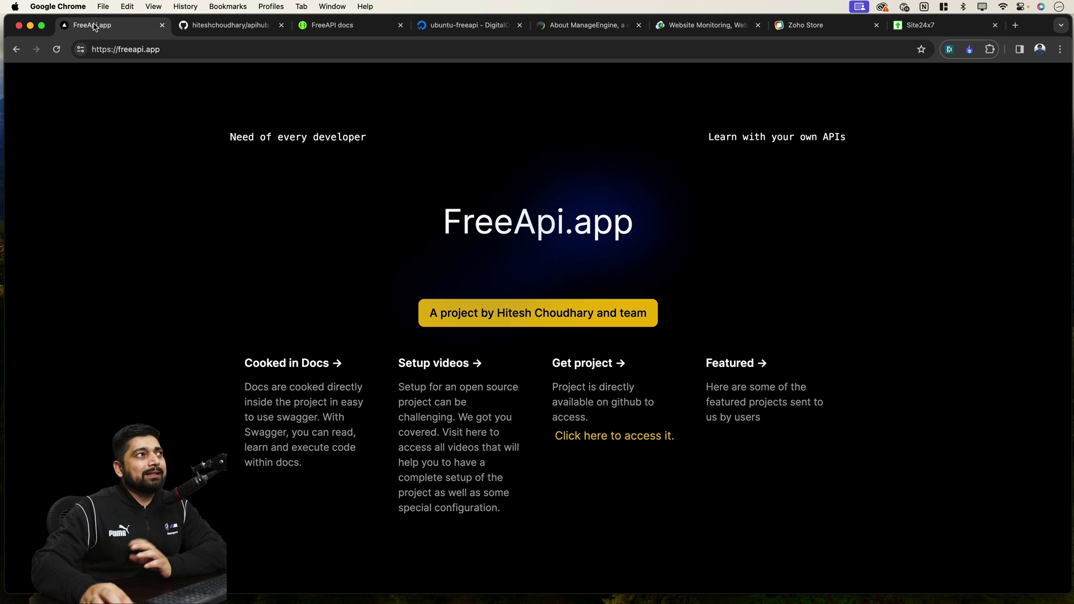
left_click(337, 28)
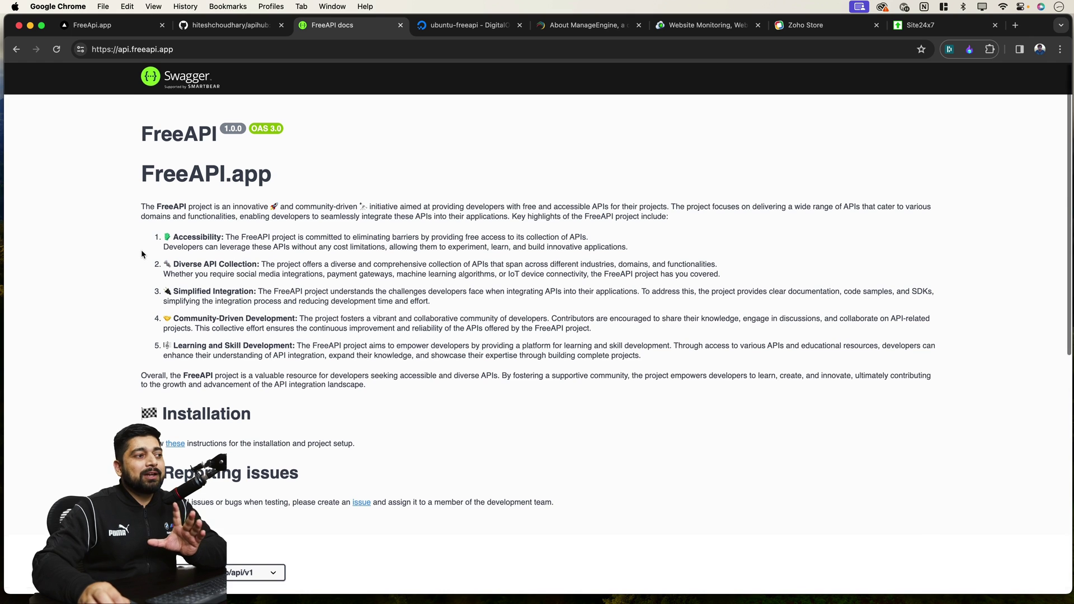
scroll(142, 254, "down", 8)
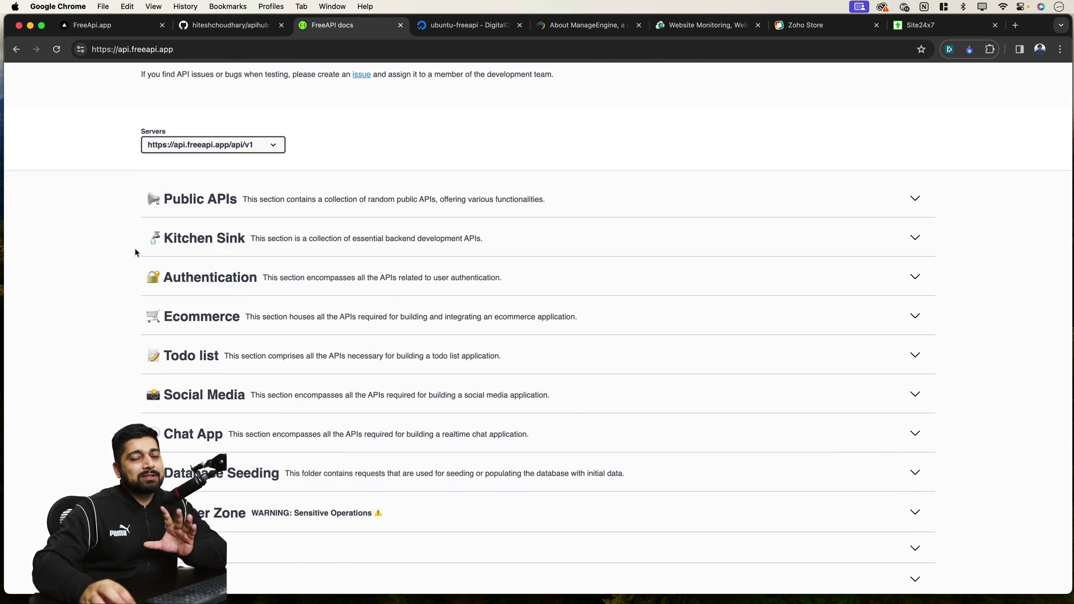
left_click(344, 202)
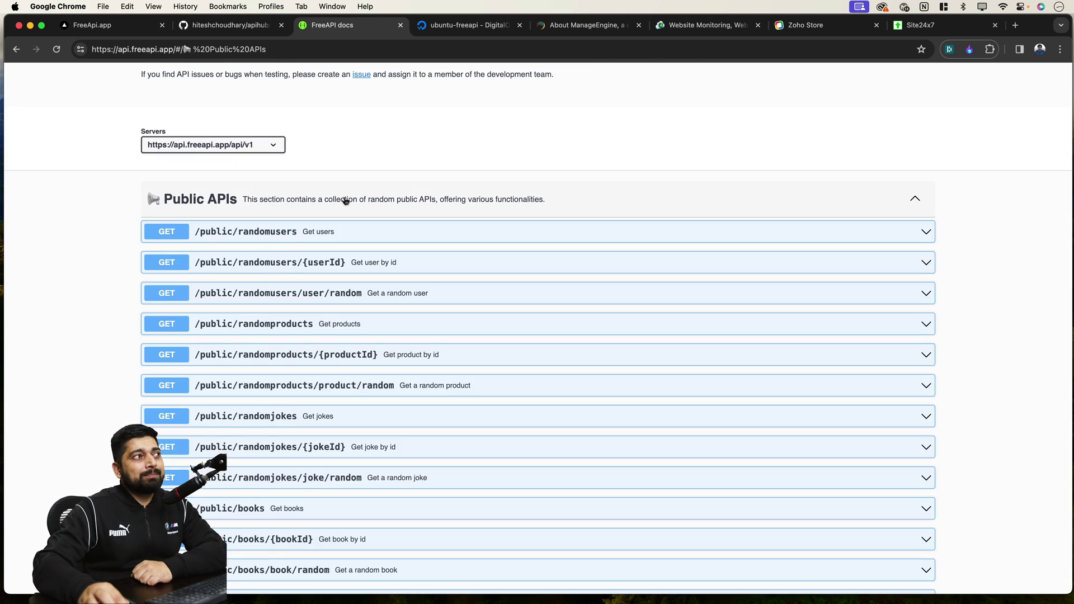
scroll(335, 219, "down", 2)
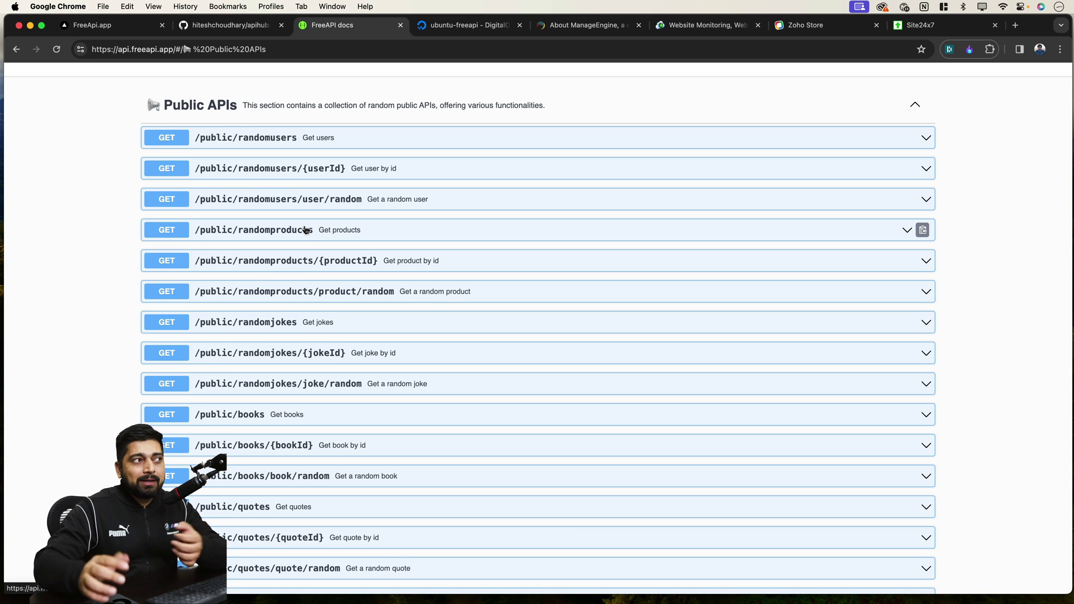
scroll(305, 230, "down", 6)
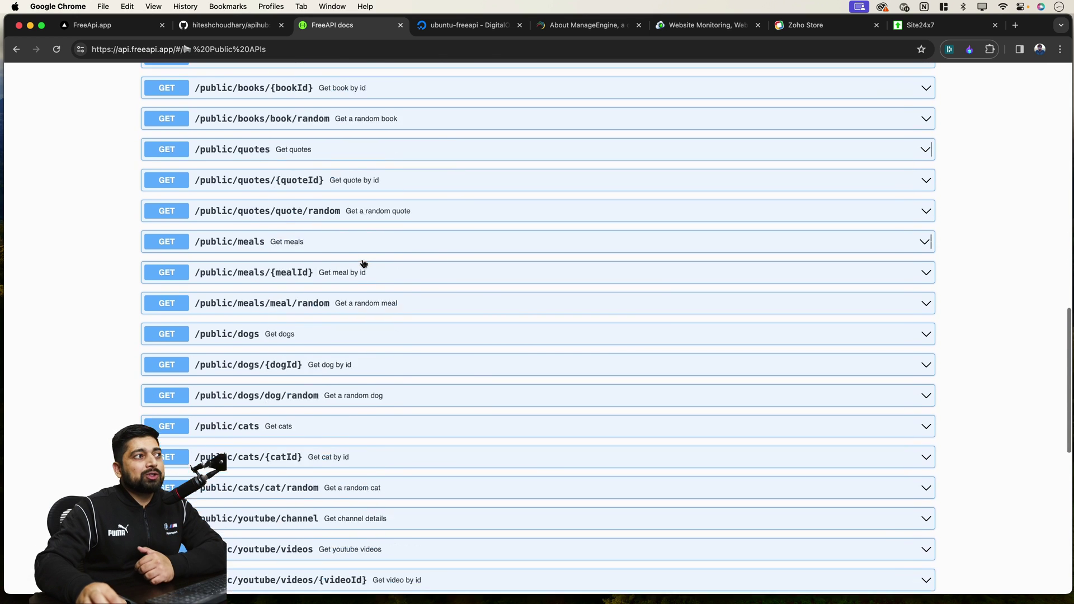
scroll(363, 263, "down", 5)
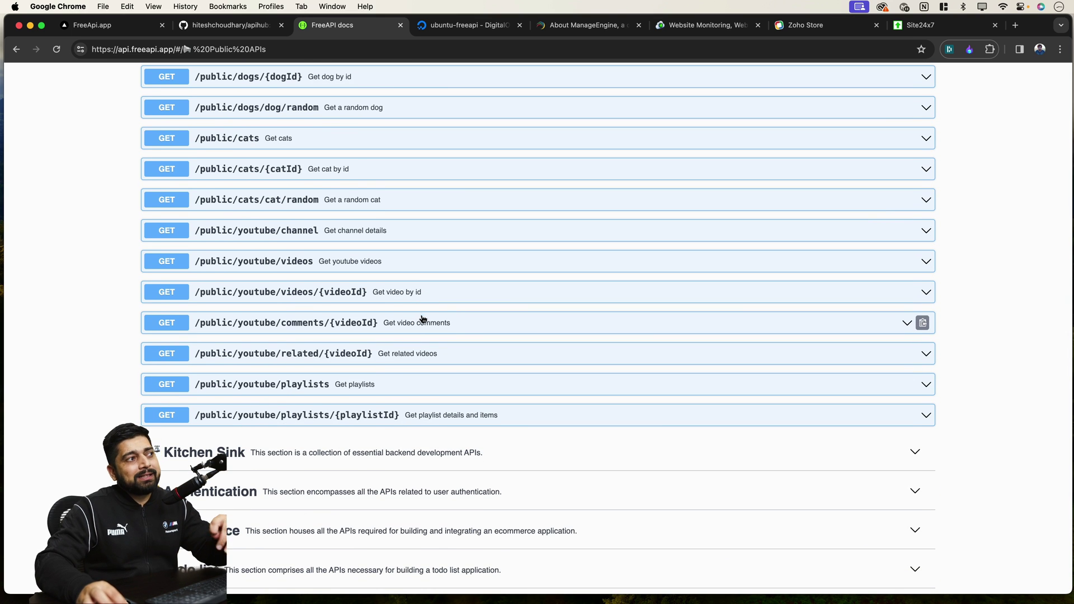
- Expand the Kitchen Sink section and review its HTTP method, status code, request, response, cookie and image endpoints
left_click(406, 448)
scroll(176, 377, "down", 1)
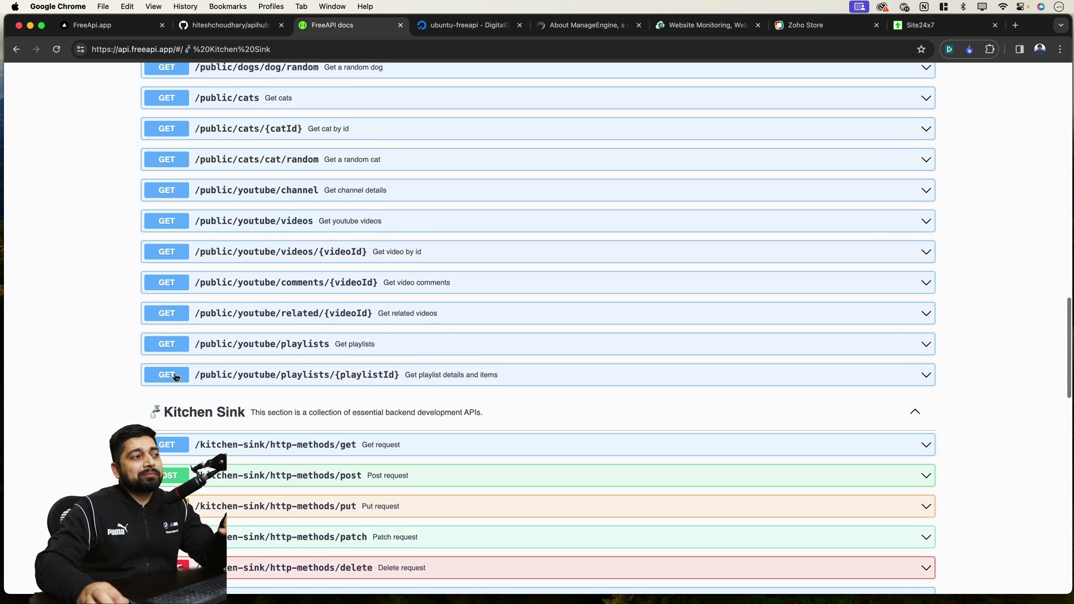
scroll(176, 377, "down", 3)
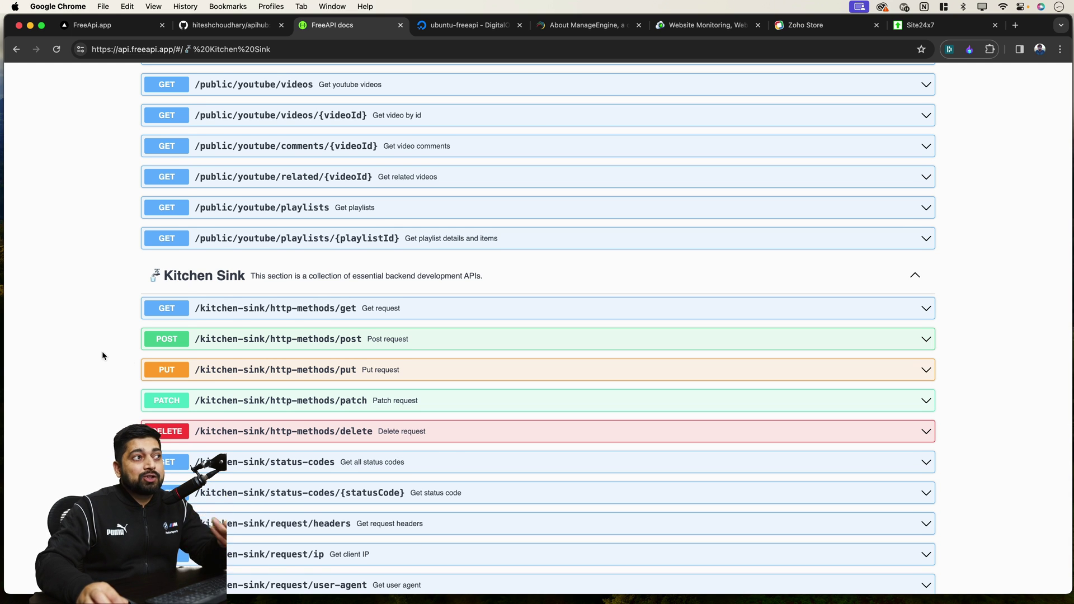
scroll(102, 356, "down", 3)
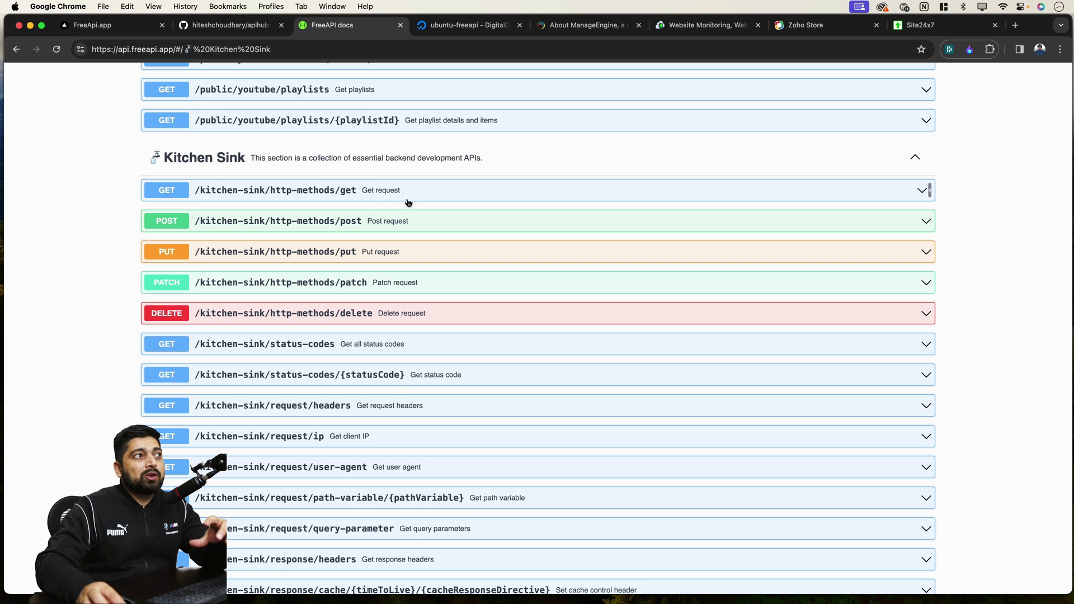
scroll(434, 319, "down", 1)
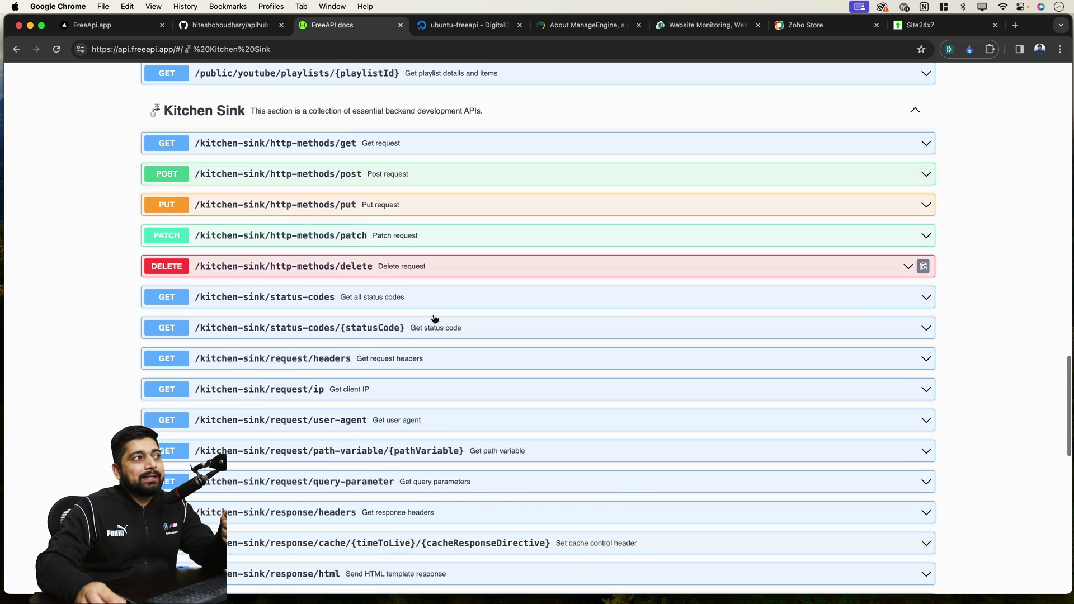
scroll(434, 320, "down", 4)
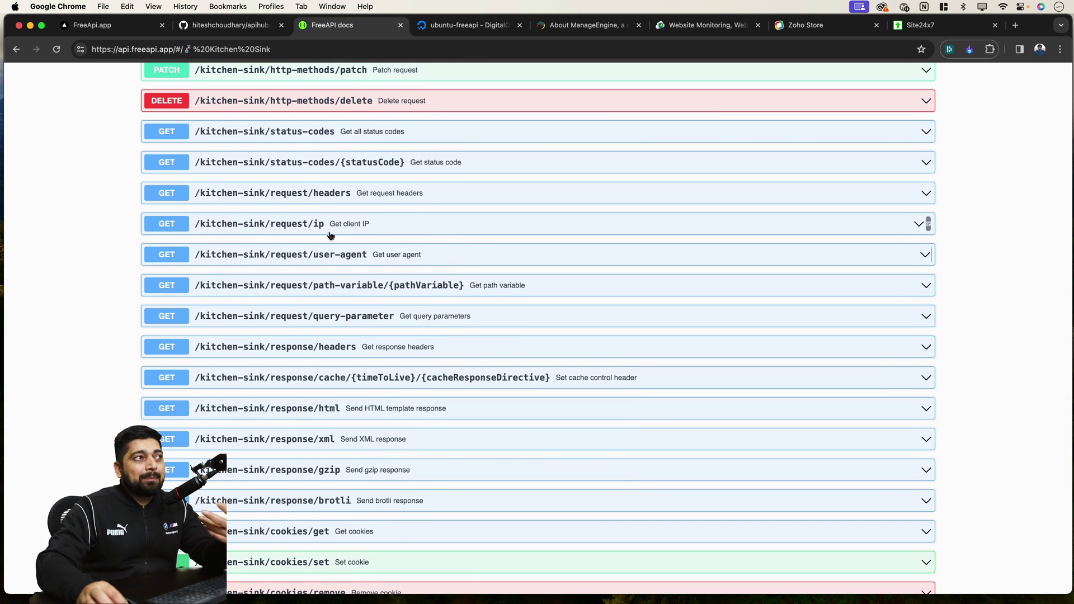
scroll(442, 267, "down", 2)
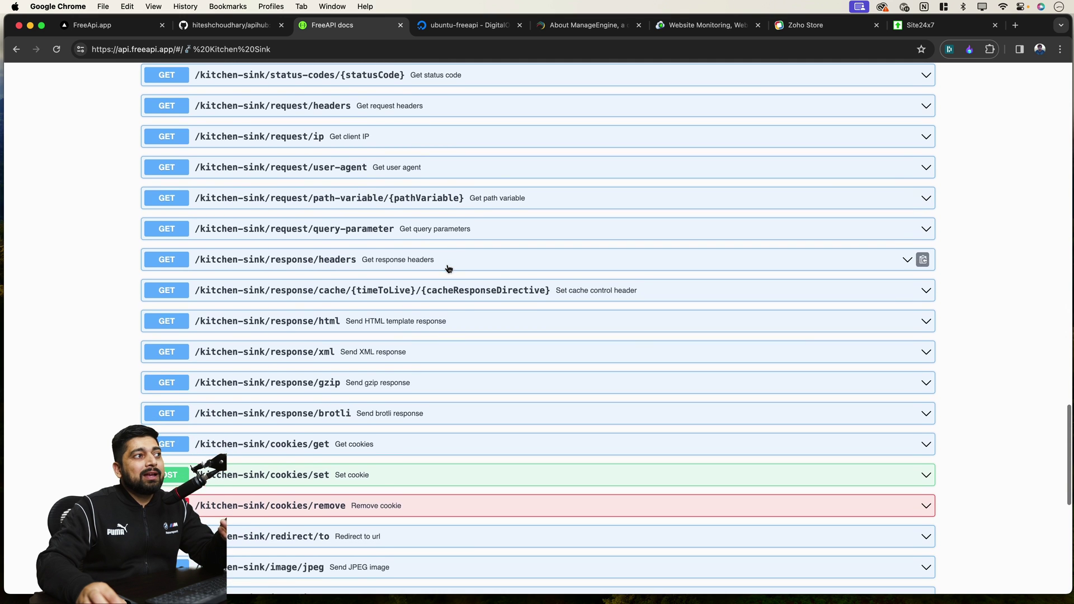
scroll(449, 268, "down", 5)
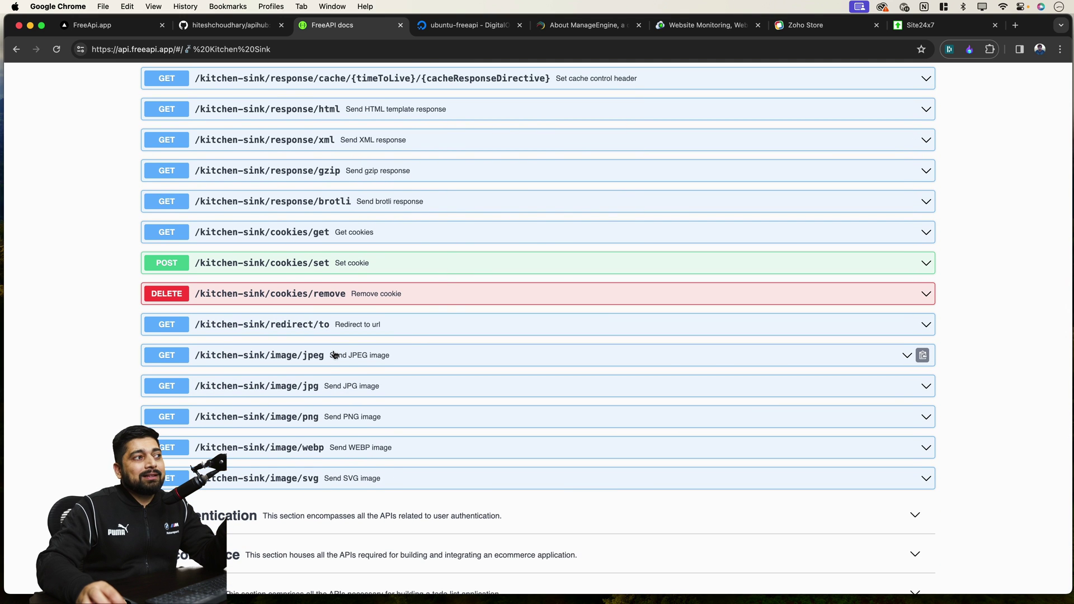
scroll(358, 354, "up", 2)
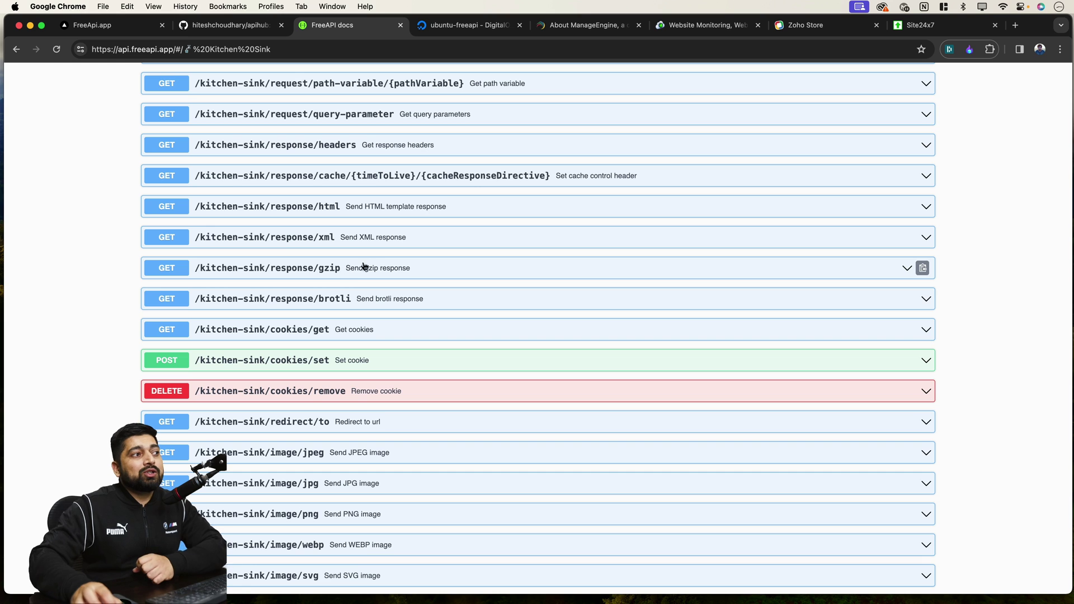
scroll(380, 265, "down", 3)
scroll(380, 265, "down", 7)
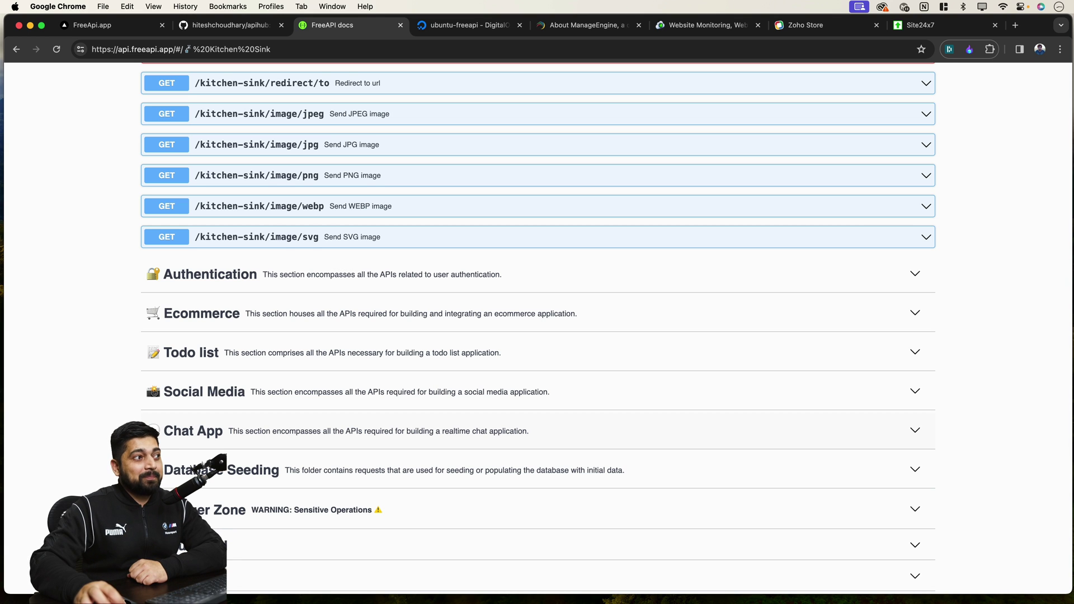
- Expand the /healthcheck endpoint in the default section and examine its description and example response
left_click(253, 576)
scroll(287, 512, "down", 1)
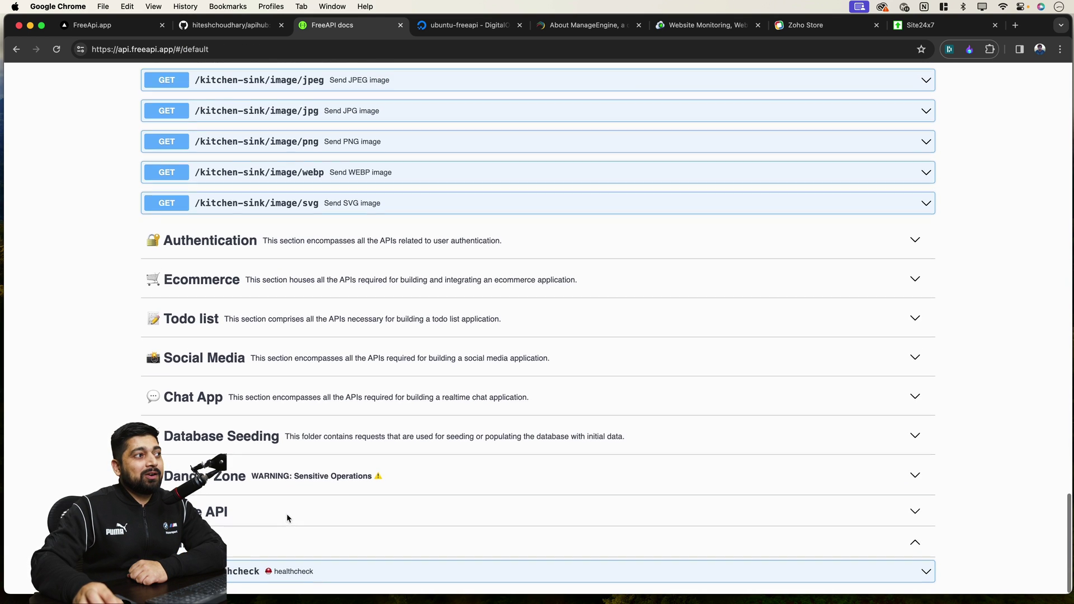
scroll(395, 569, "down", 1)
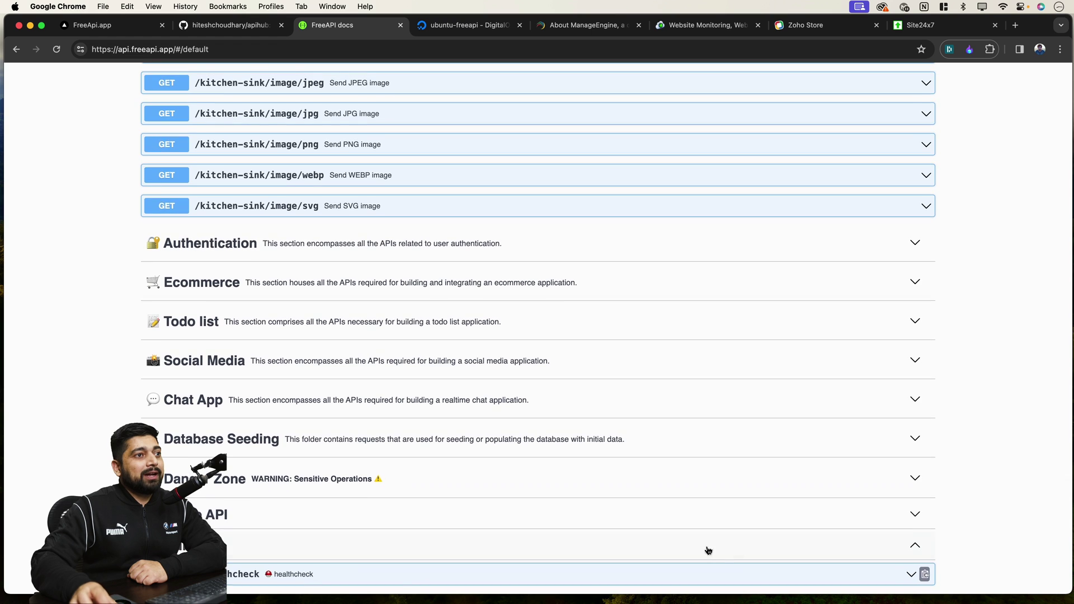
left_click(903, 574)
scroll(303, 403, "down", 10)
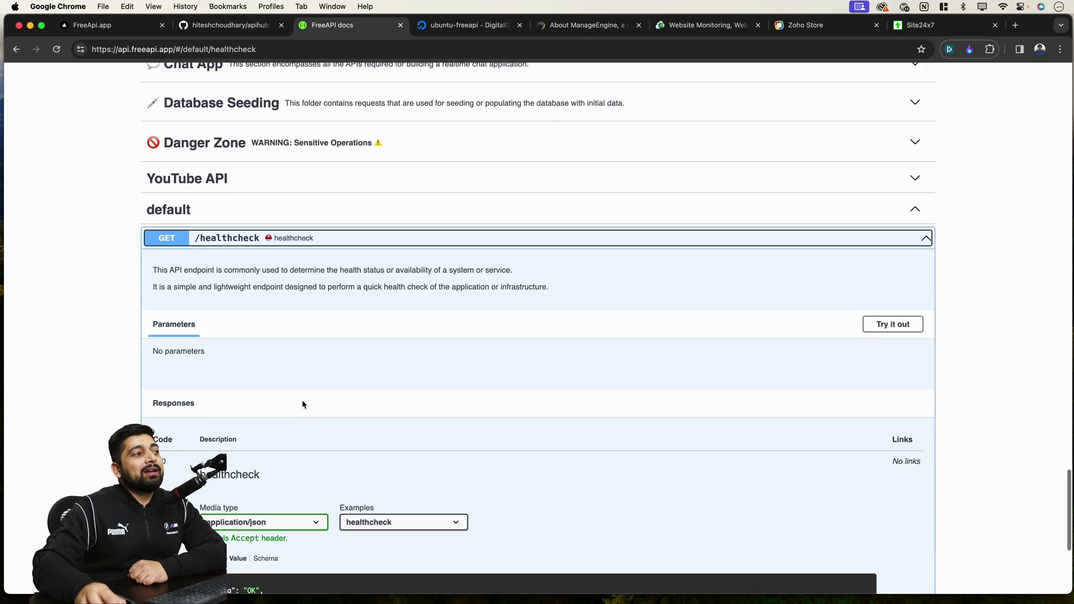
scroll(303, 404, "up", 4)
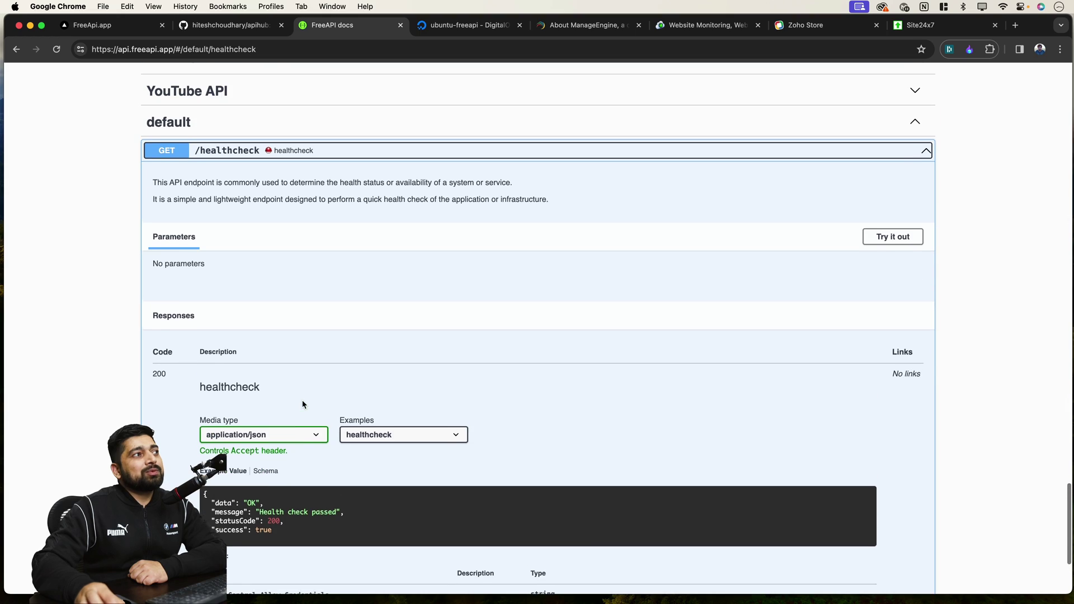
- Return to the Kitchen Sink endpoints and expand /kitchen-sink/image/png to view its details
scroll(256, 332, "up", 20)
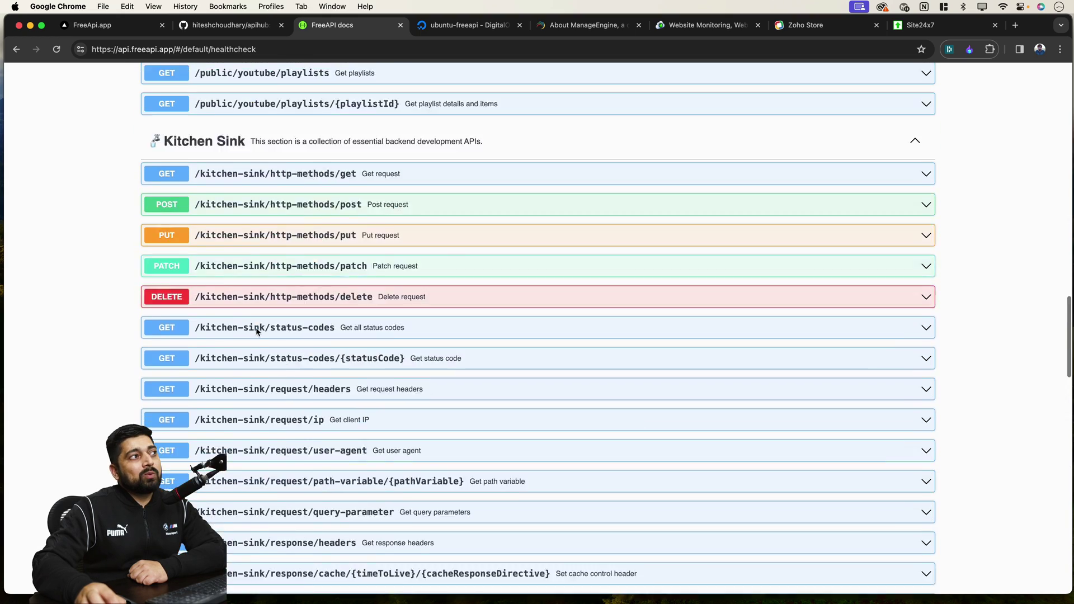
scroll(258, 331, "down", 20)
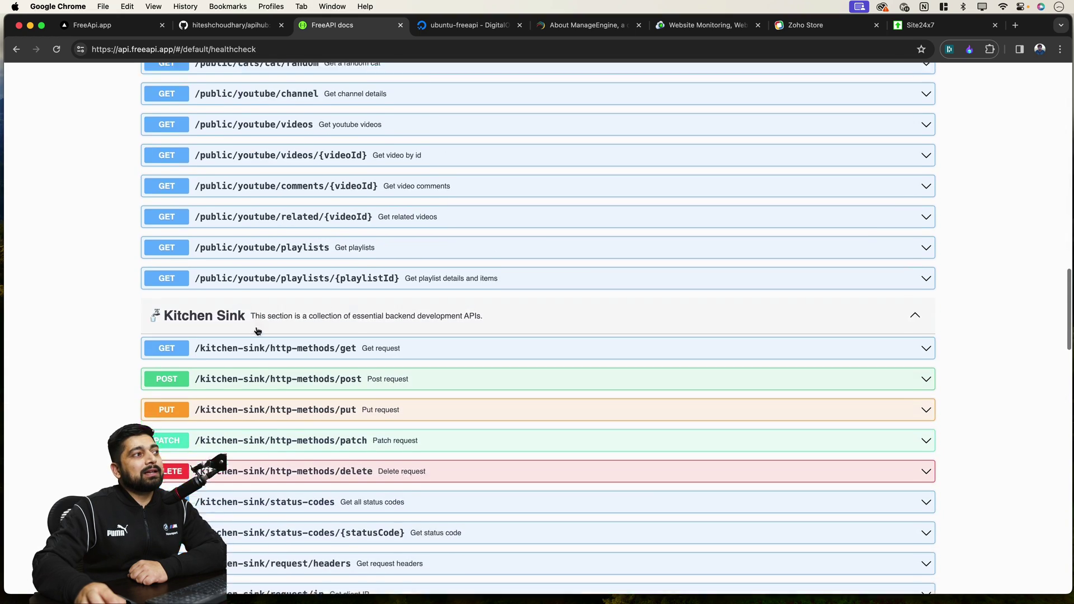
scroll(257, 330, "down", 9)
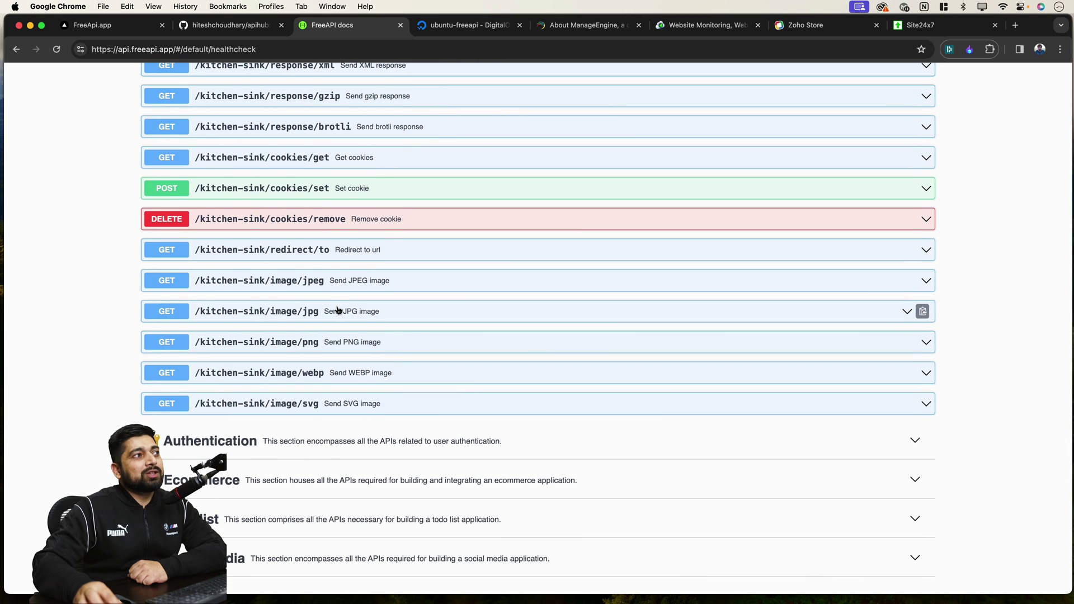
left_click(404, 343)
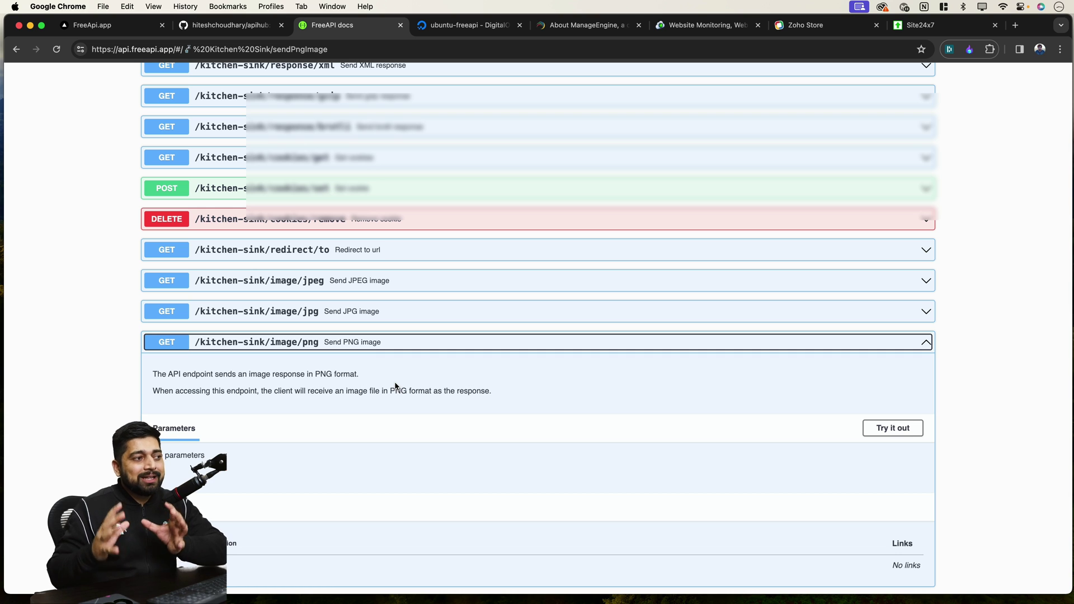
- Switch to the ubuntu-freeapi droplet in DigitalOcean and review its CPU, load, memory, disk and bandwidth graphs
left_click(455, 29)
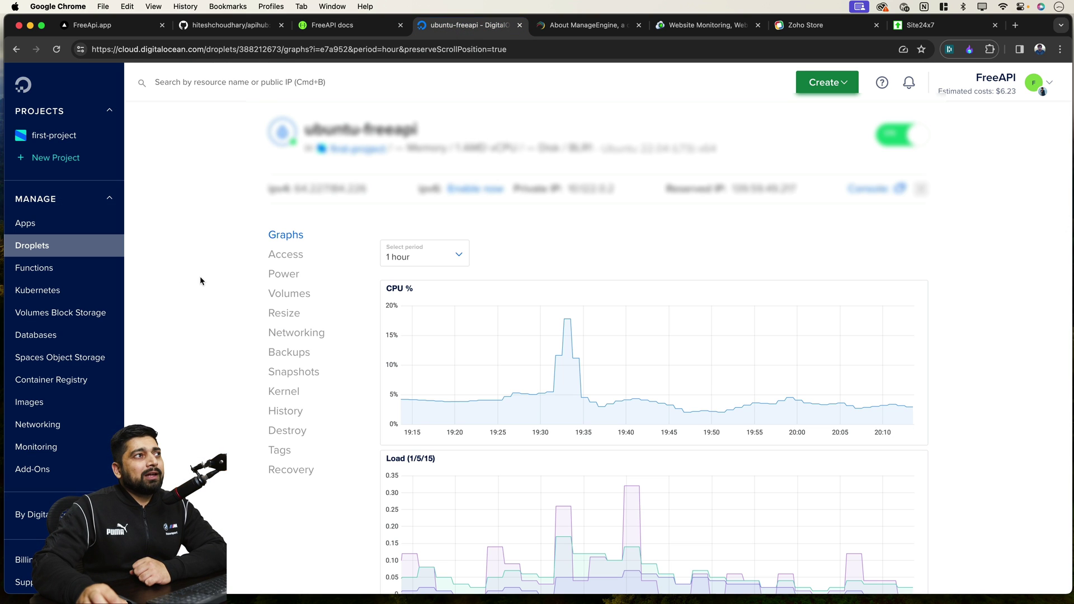
scroll(201, 280, "down", 3)
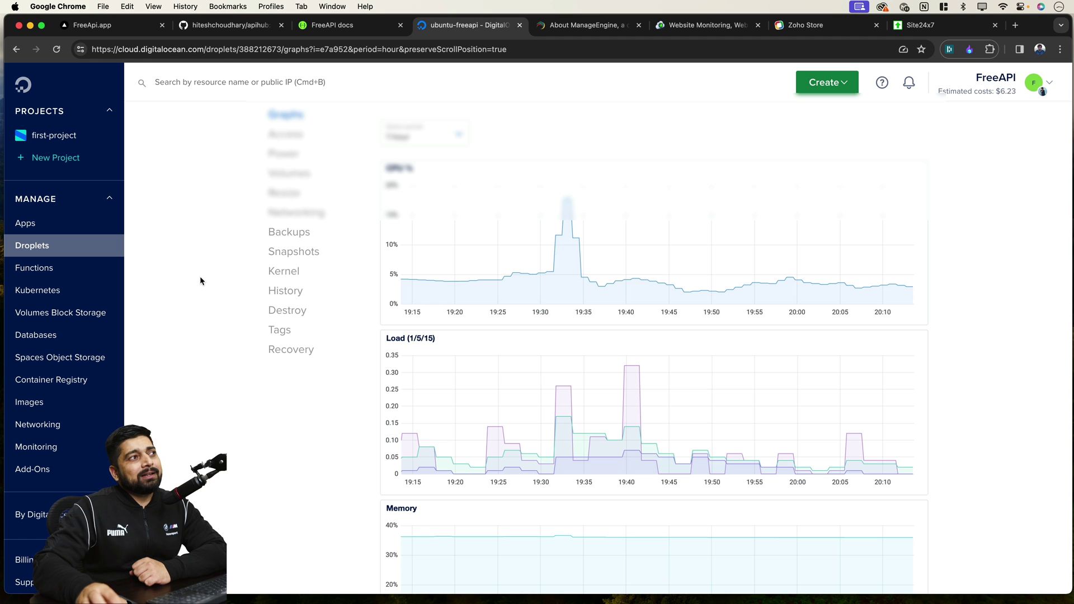
scroll(201, 280, "down", 5)
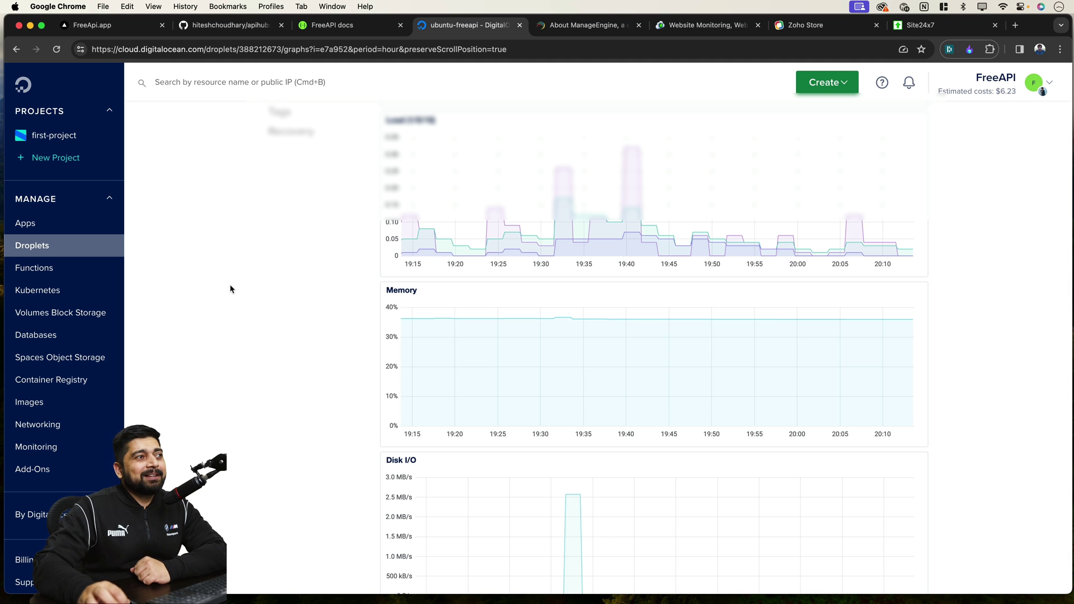
scroll(598, 290, "down", 5)
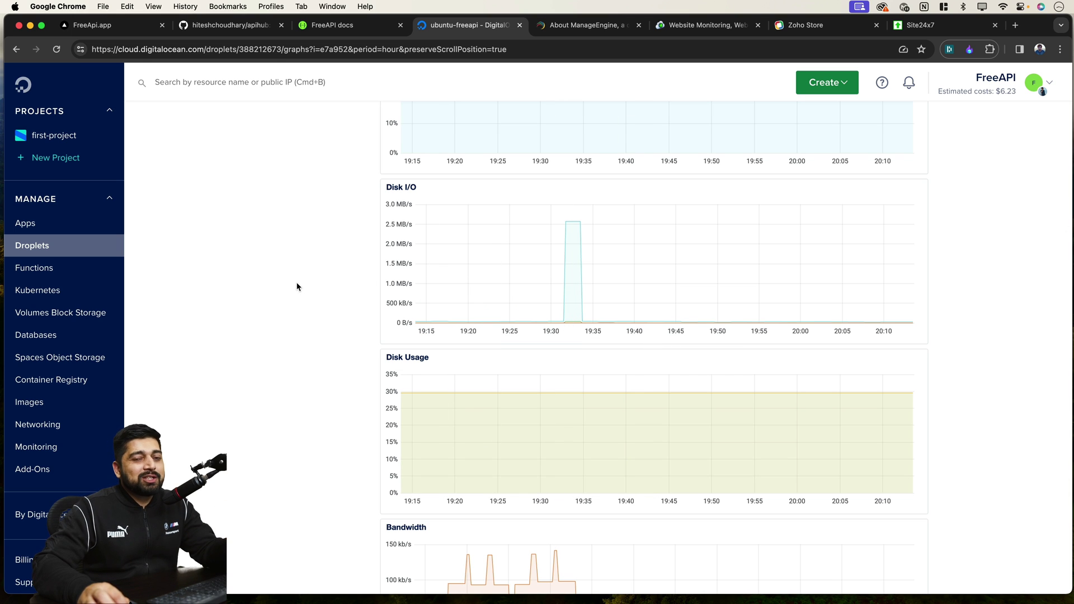
scroll(297, 287, "down", 3)
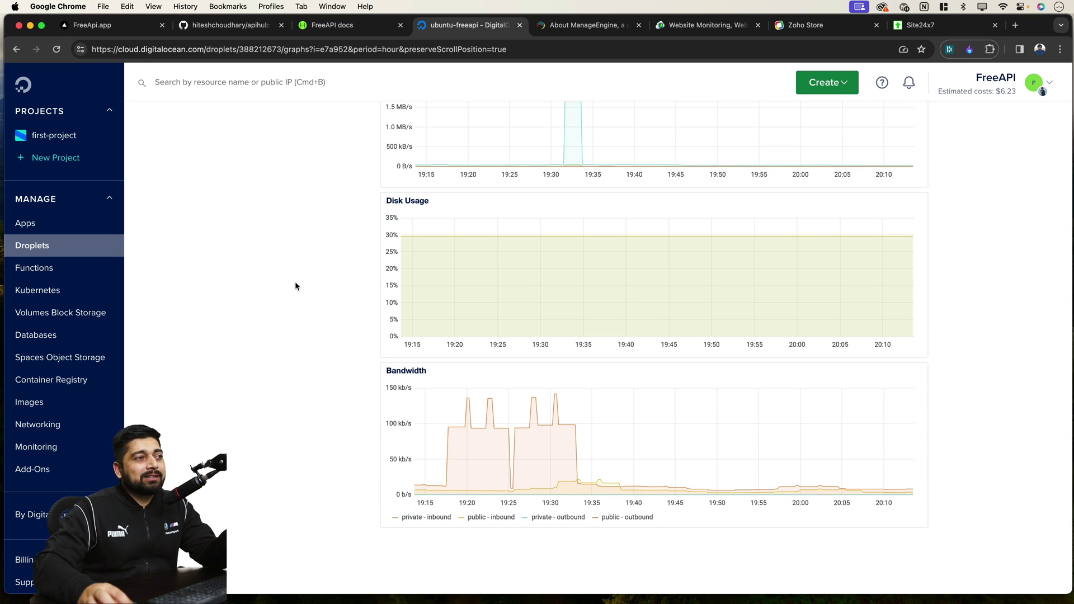
scroll(295, 280, "up", 1)
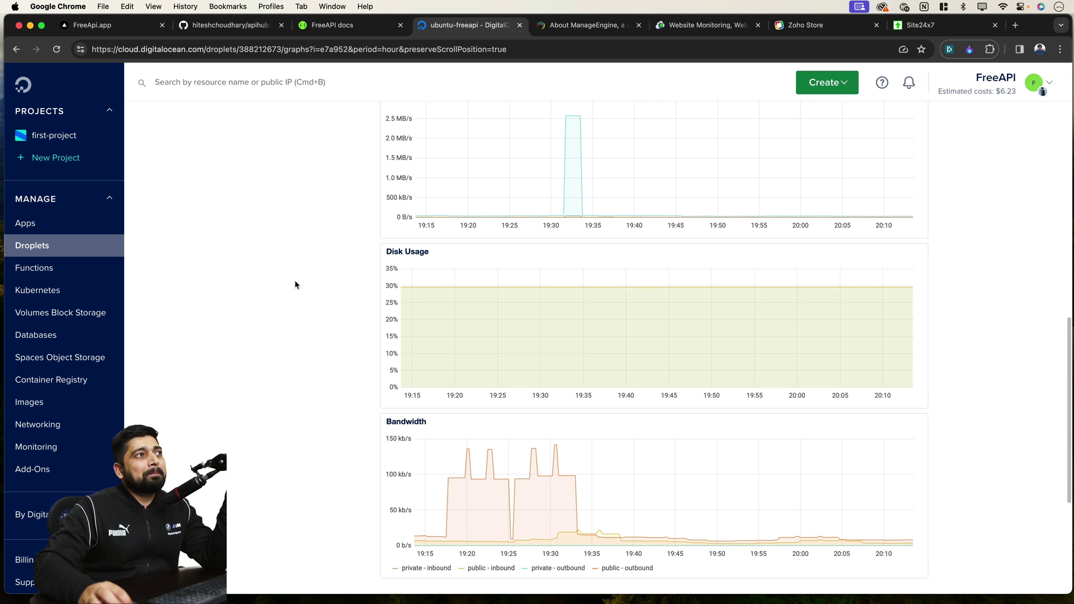
- Switch to the ManageEngine site and look through its product catalogue, including IT operations management
left_click(590, 30)
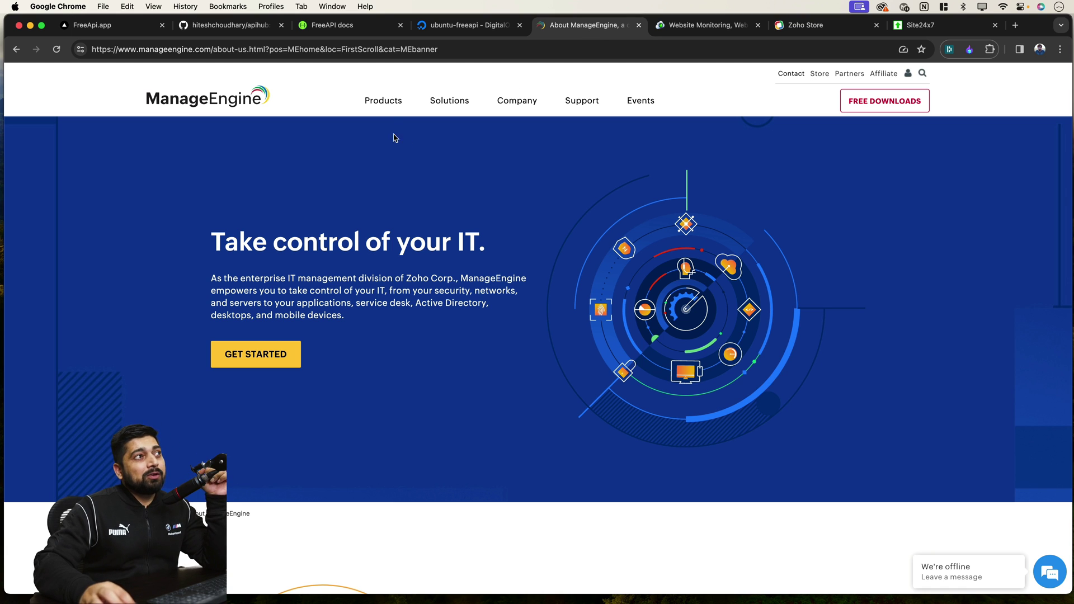
mouse_move(395, 115)
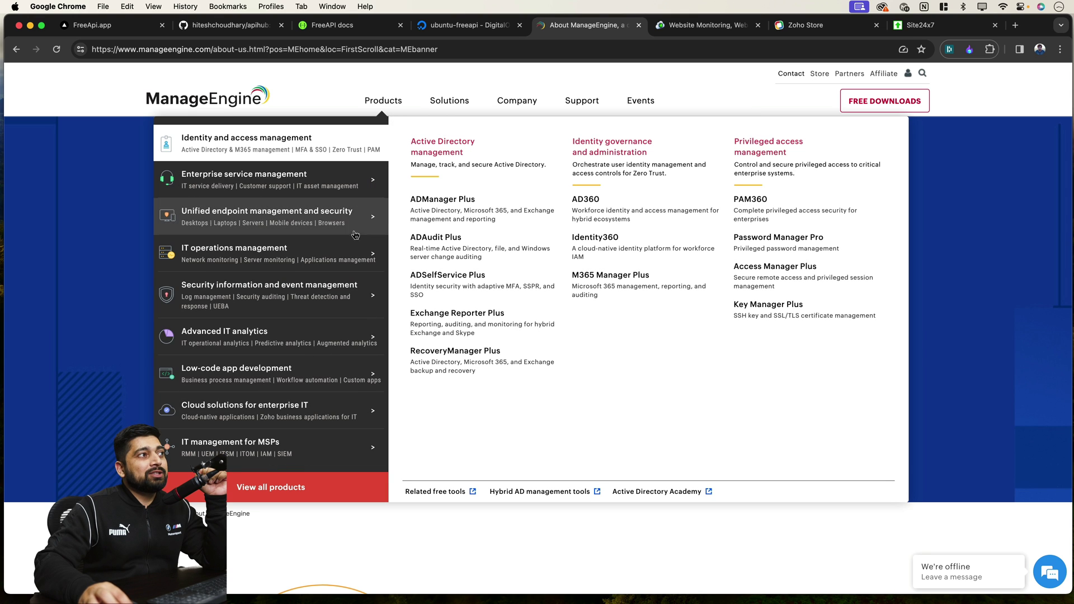
left_click(302, 252)
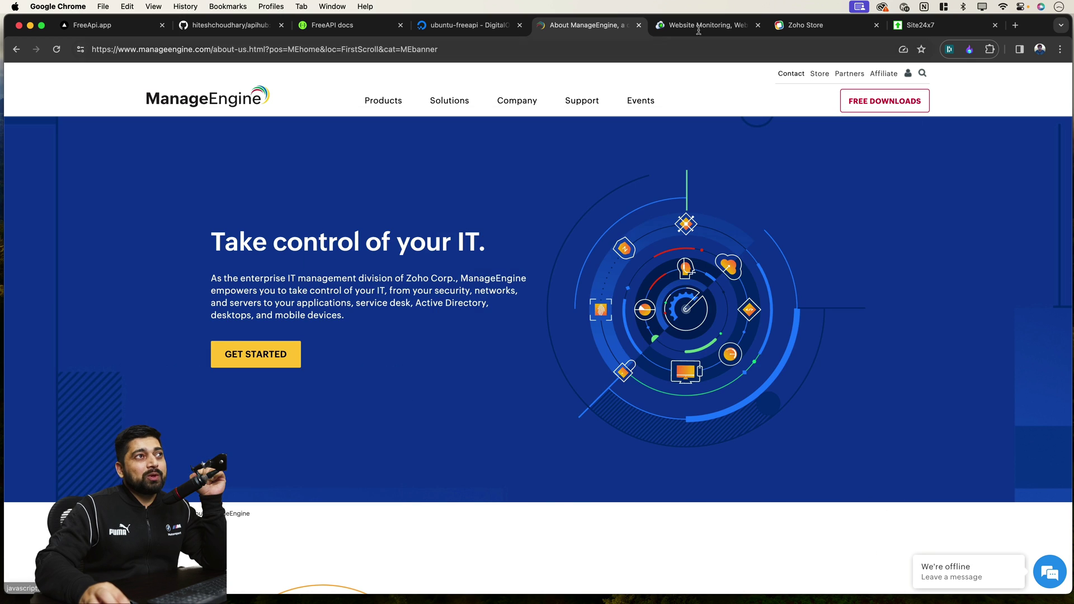
- View the Site24x7 home page and Zoho Store upgrade page, and examine the FreeApi and Image freeAPI monitors in the Site24x7 console
left_click(701, 28)
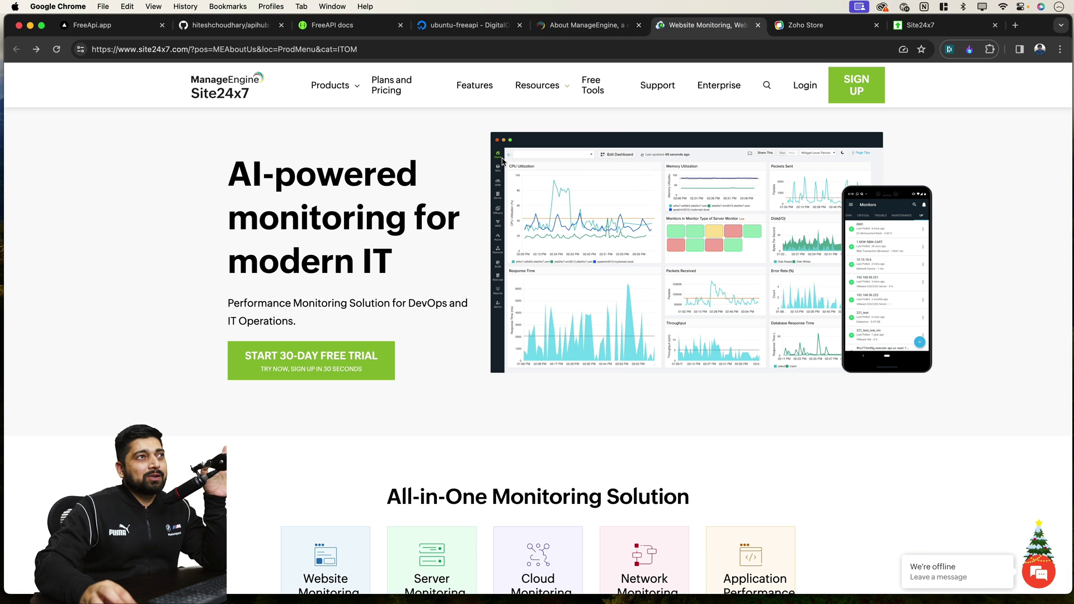
left_click(809, 34)
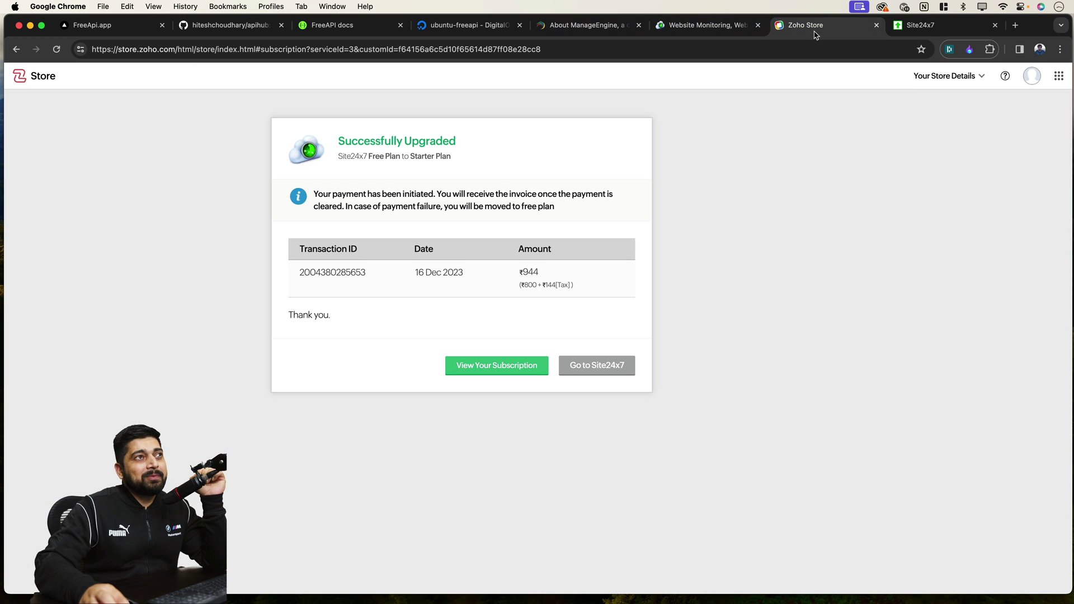
left_click(910, 33)
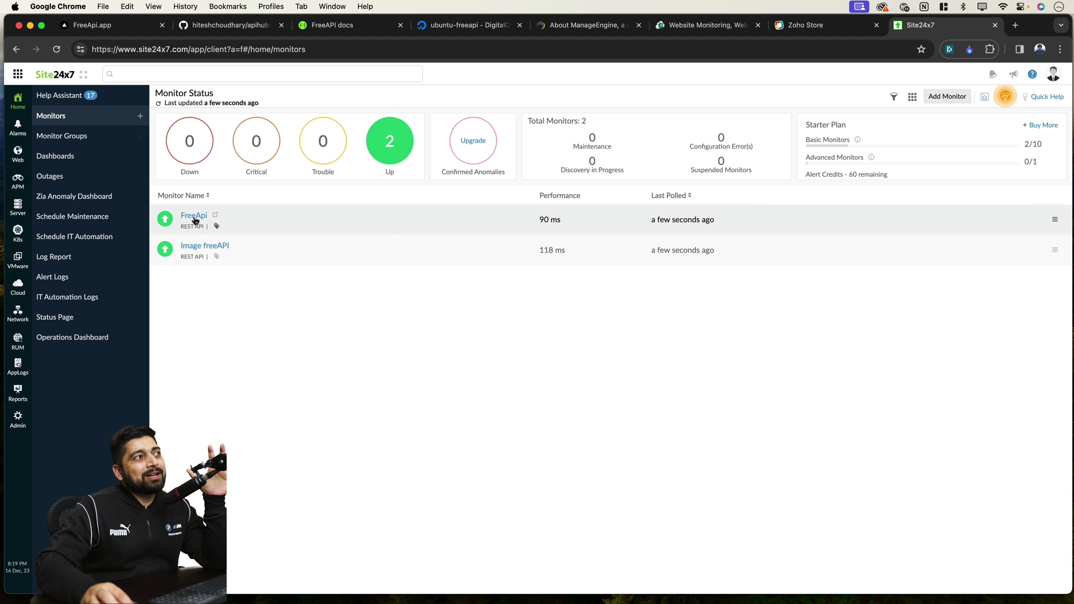
scroll(195, 221, "up", 5)
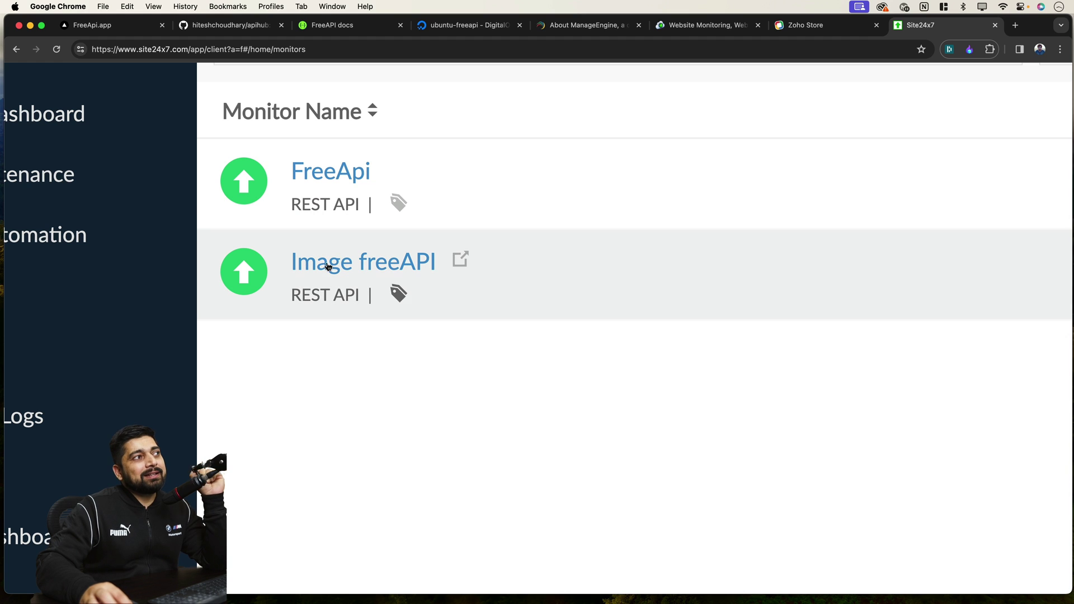
scroll(328, 255, "down", 5)
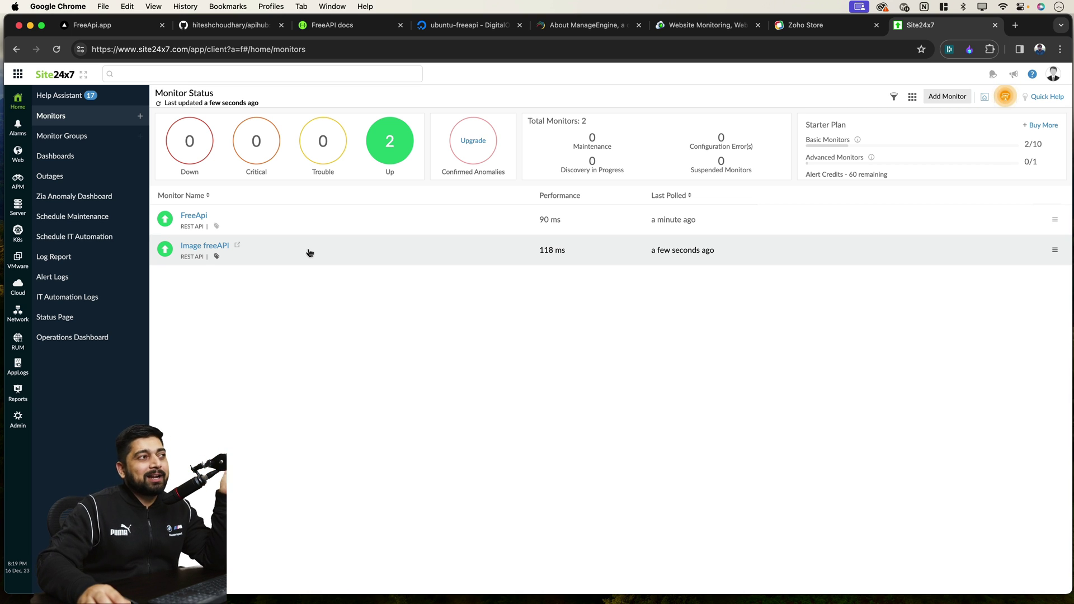
- Open the FreeApi monitor and examine the DNS, connection, SSL handshake and download times in its Response Time graph
left_click(195, 215)
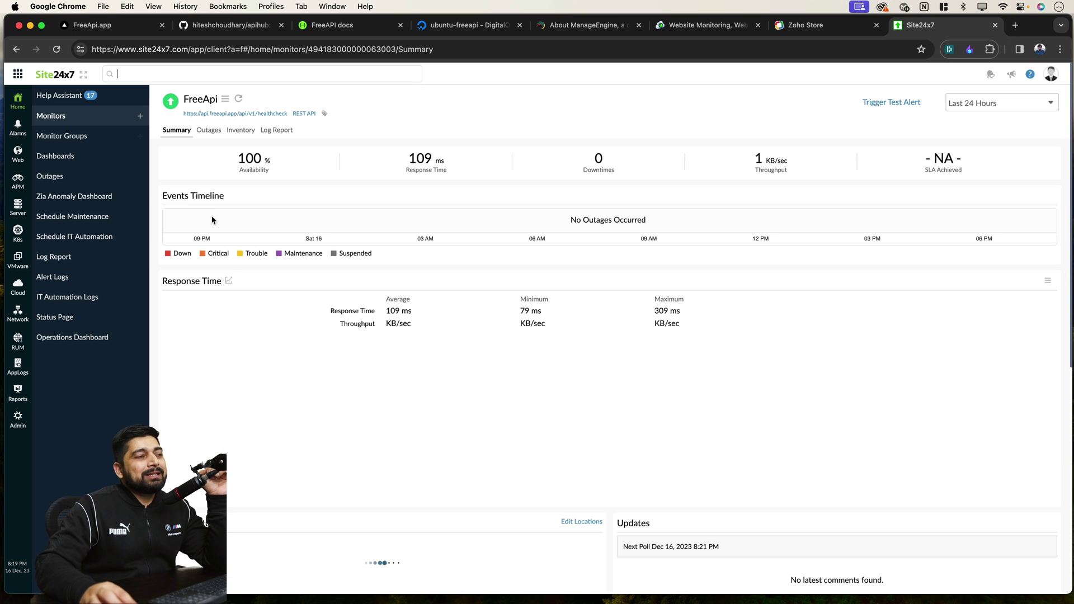
mouse_move(343, 389)
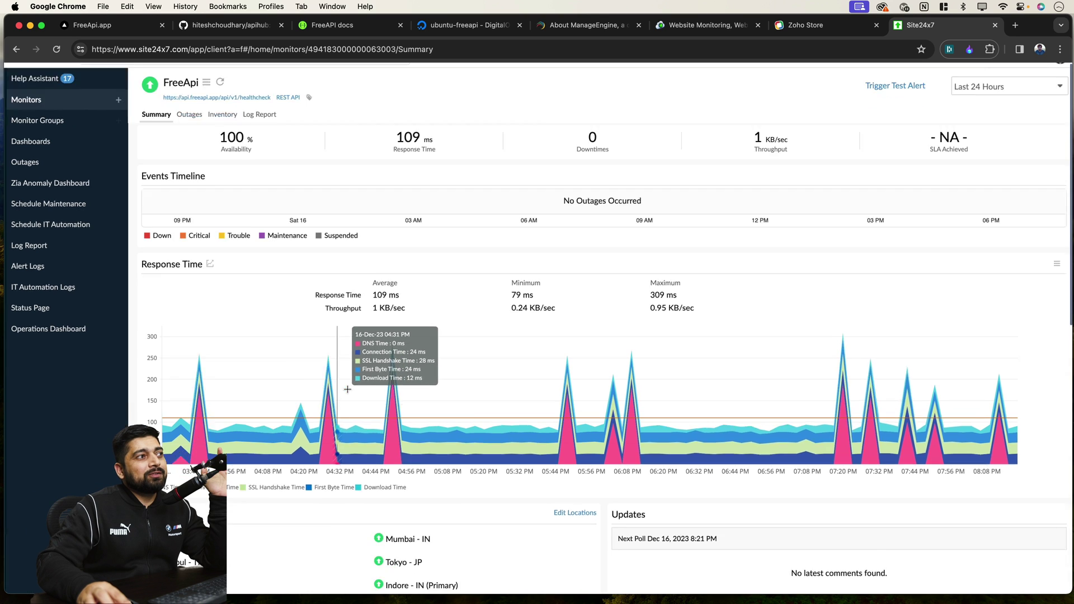
scroll(348, 389, "down", 3)
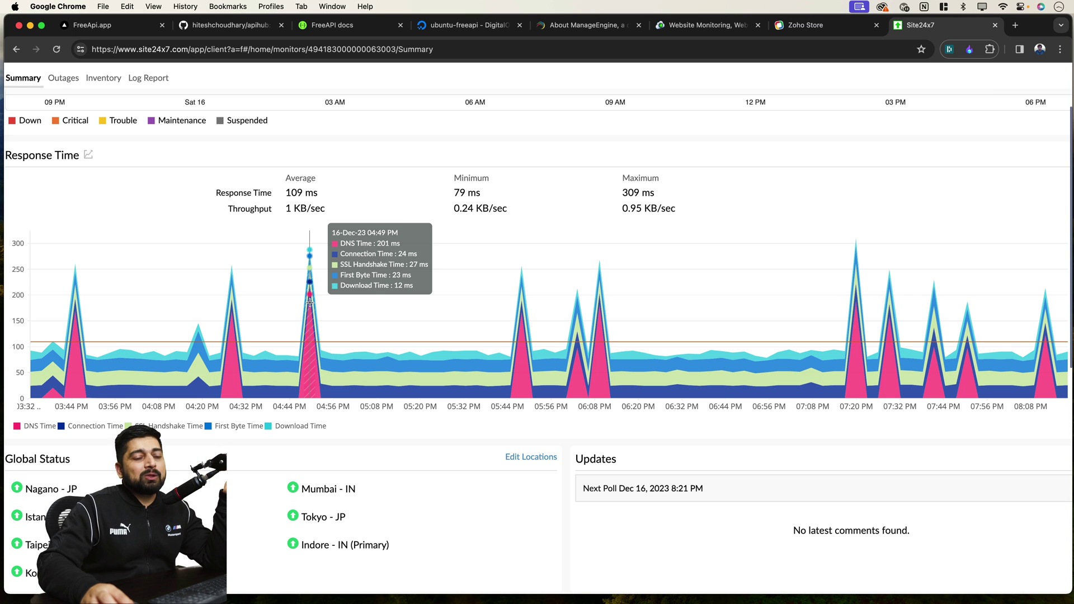
key("super+minus")
key("super+minus")
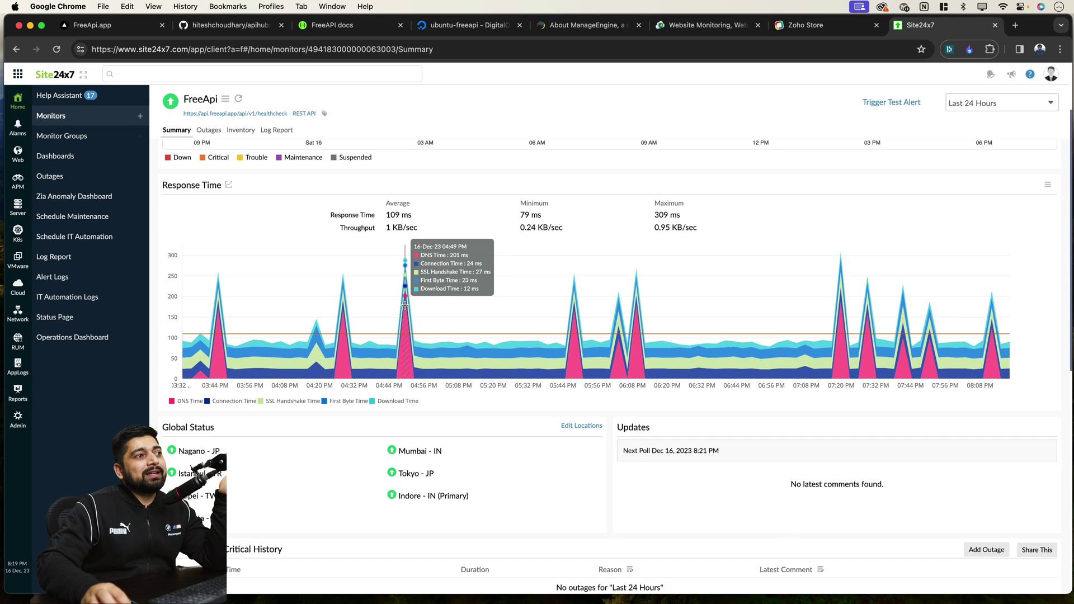
- Review the FreeApi monitor's availability and response time by location, including the chart comparing locations
scroll(405, 307, "down", 5)
scroll(405, 307, "down", 3)
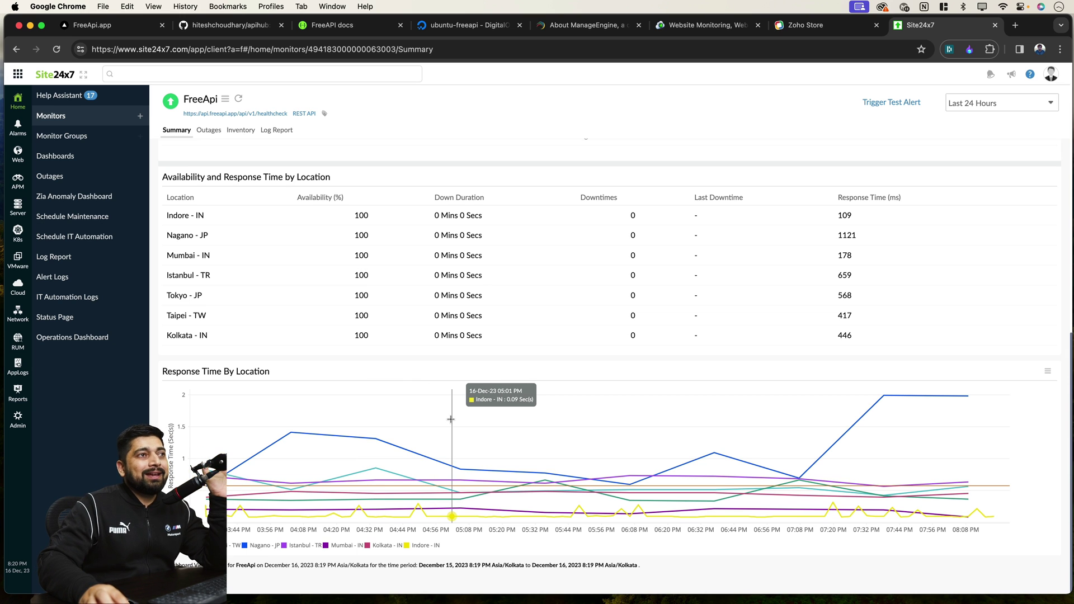
scroll(536, 402, "up", 1)
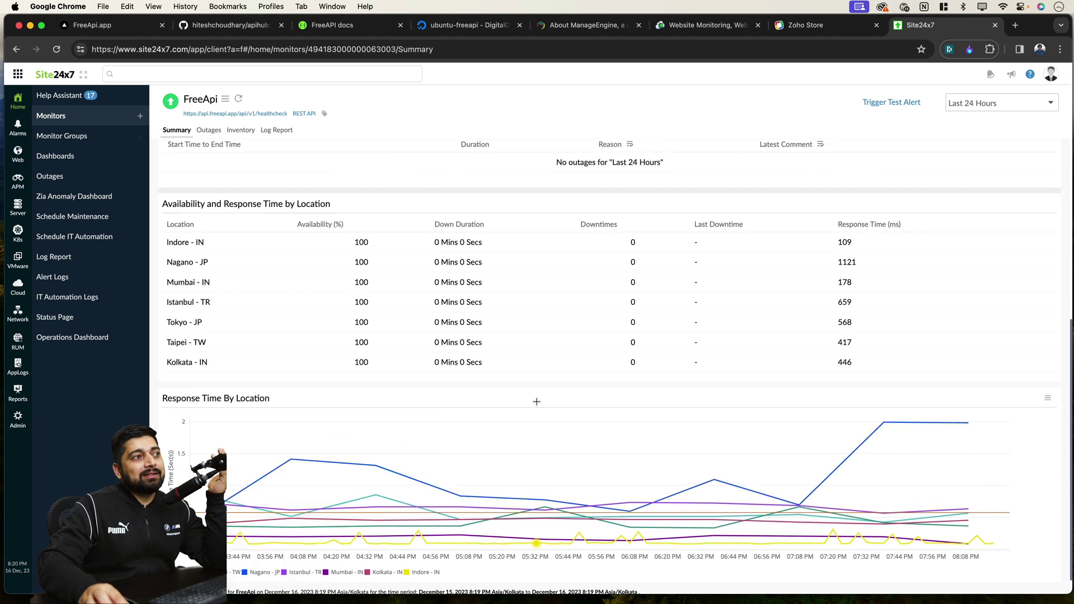
scroll(537, 402, "up", 10)
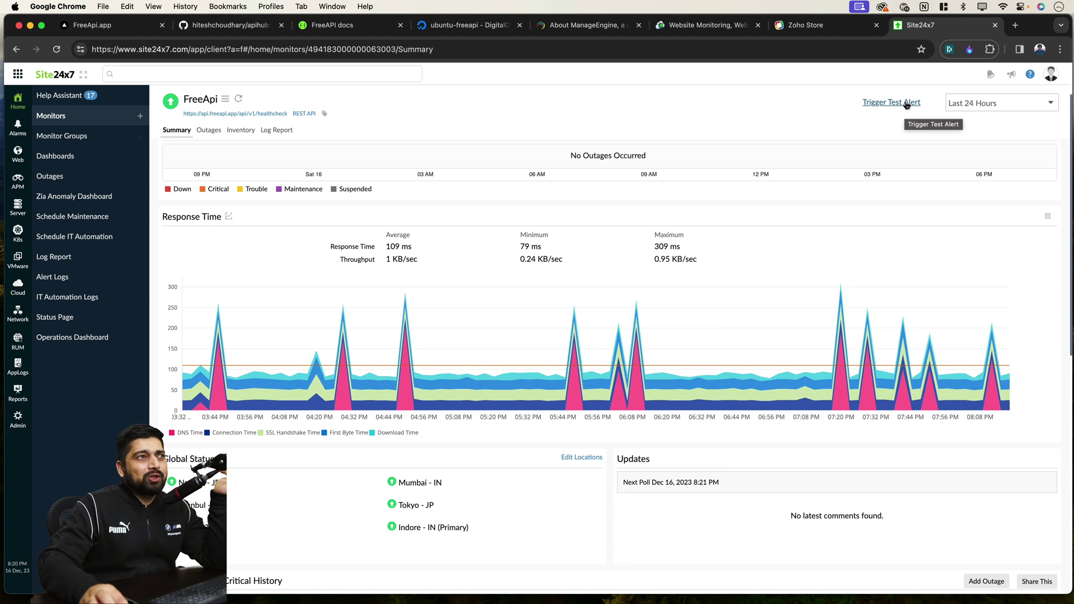
- View the Trigger Test Alert options for the FreeApi monitor, close them unused, and check the monitor's outage history
left_click(907, 104)
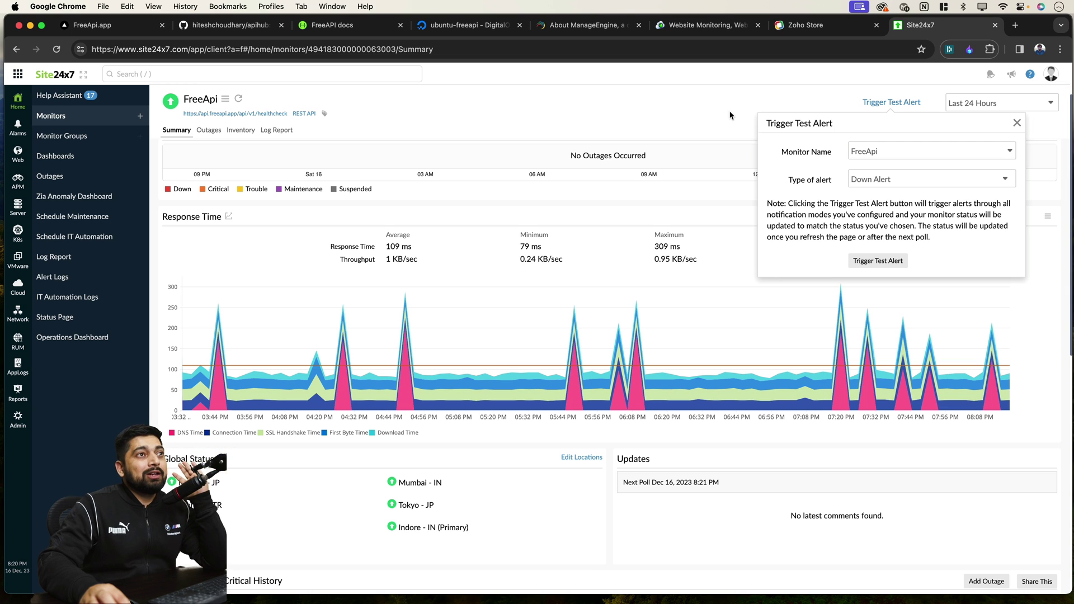
left_click(1019, 124)
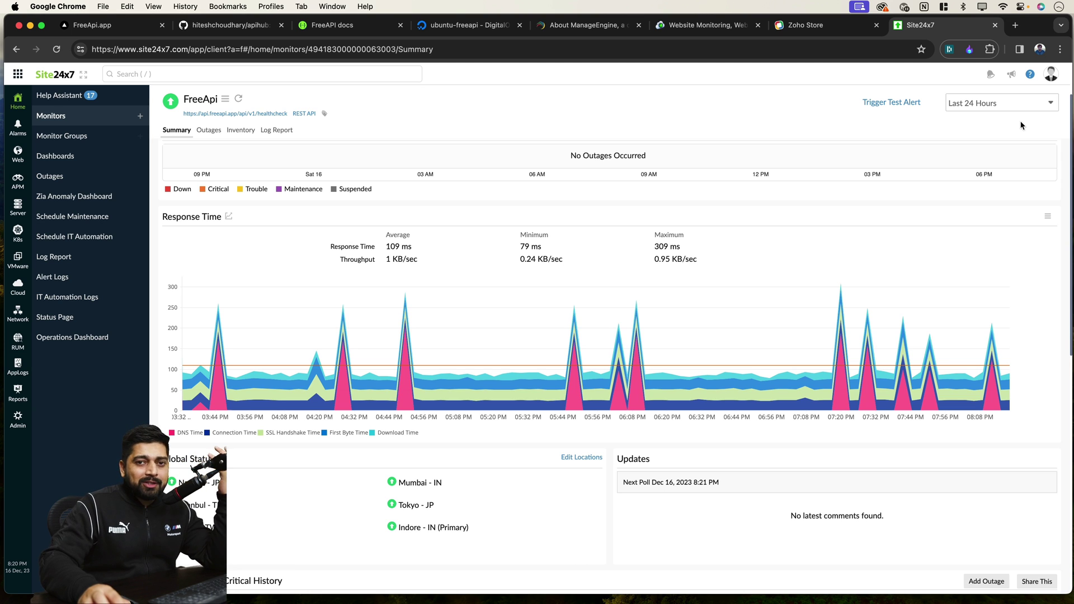
left_click(213, 134)
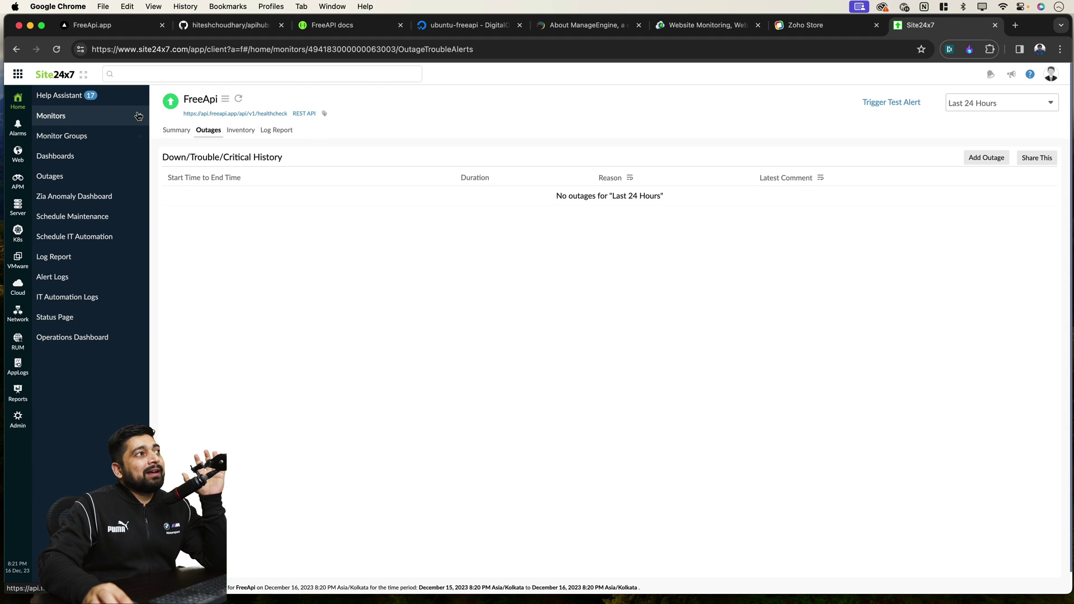
- Open the Image freeAPI monitor and review its summary, response time graph and availability by location
left_click(65, 117)
left_click(211, 246)
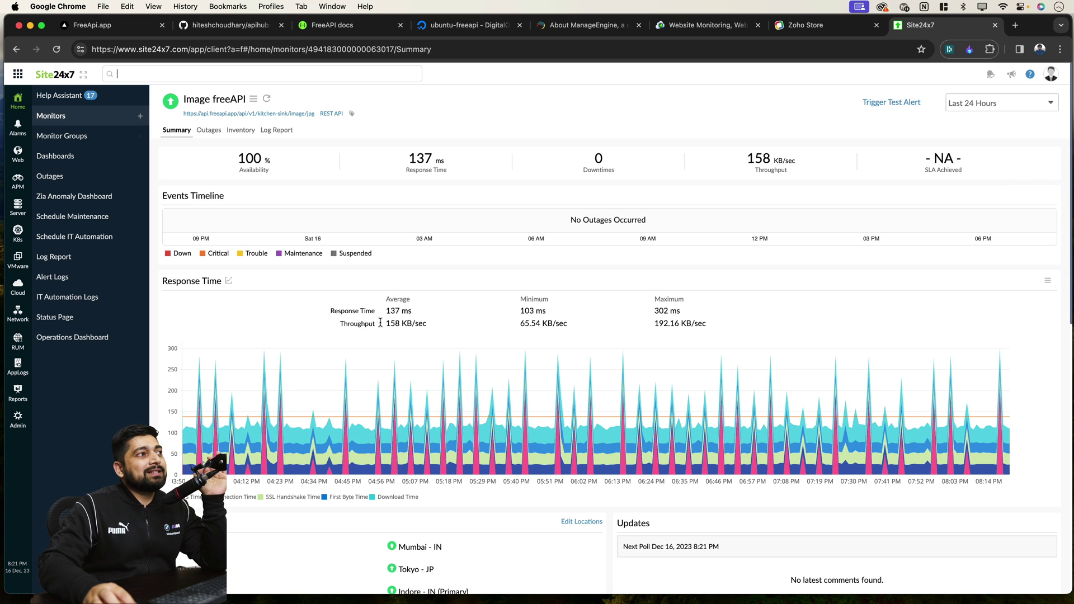
scroll(561, 324, "down", 5)
scroll(561, 324, "down", 7)
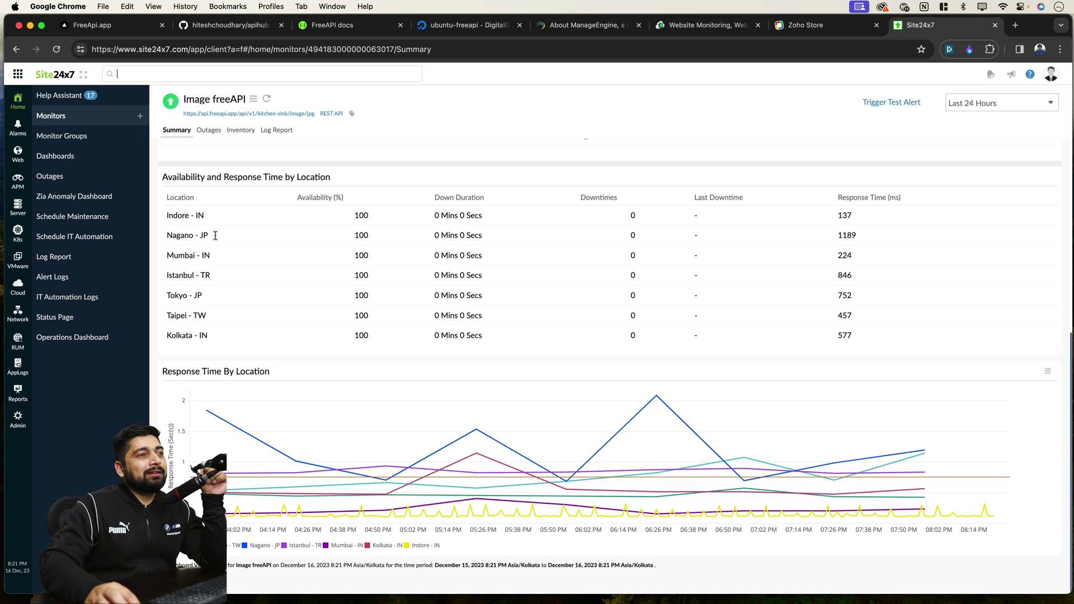
- Examine the Nagano - JP response time for Image freeAPI and its highest peak in the Response Time By Location chart
left_click_drag(842, 241, 860, 241)
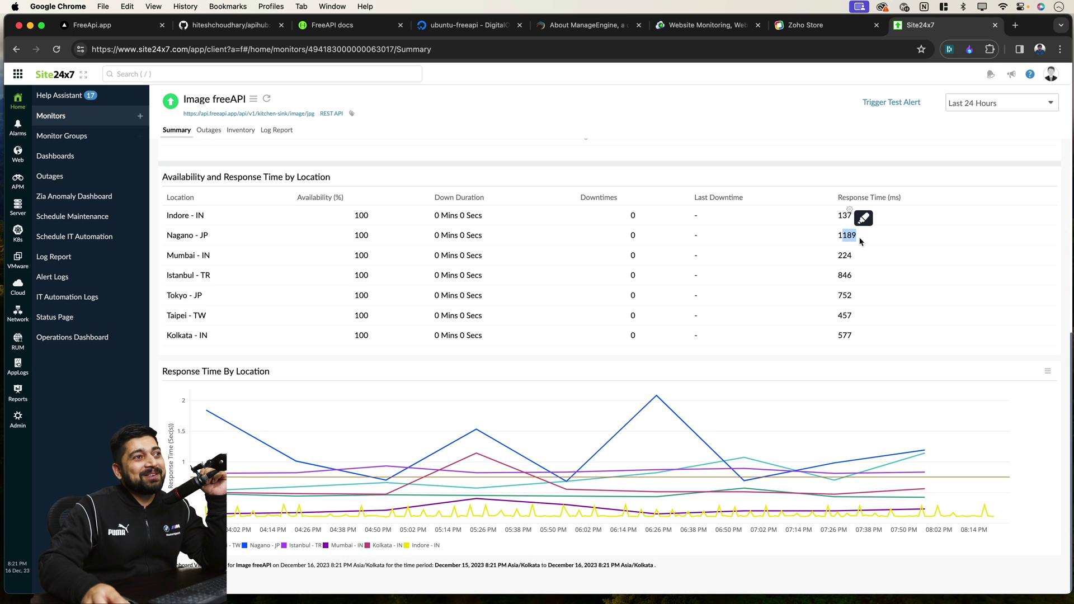
left_click(833, 244)
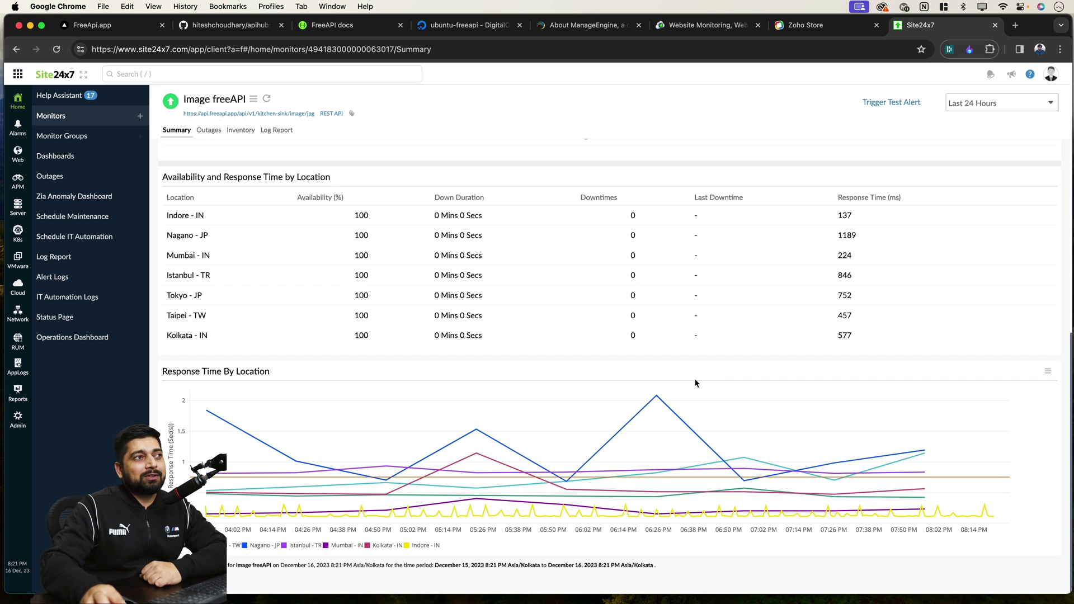
mouse_move(656, 400)
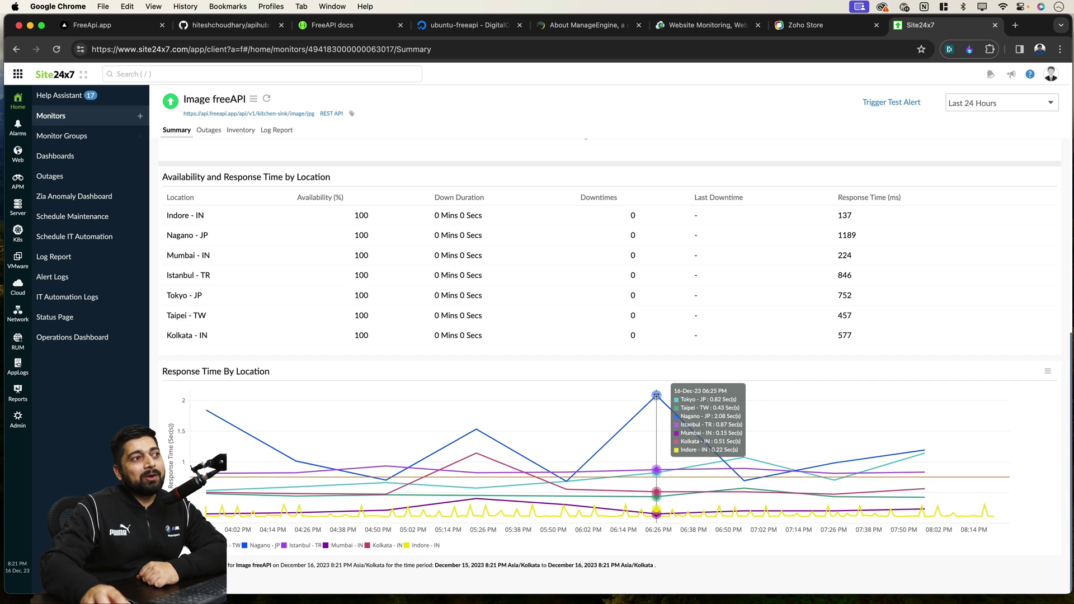
scroll(657, 395, "up", 10)
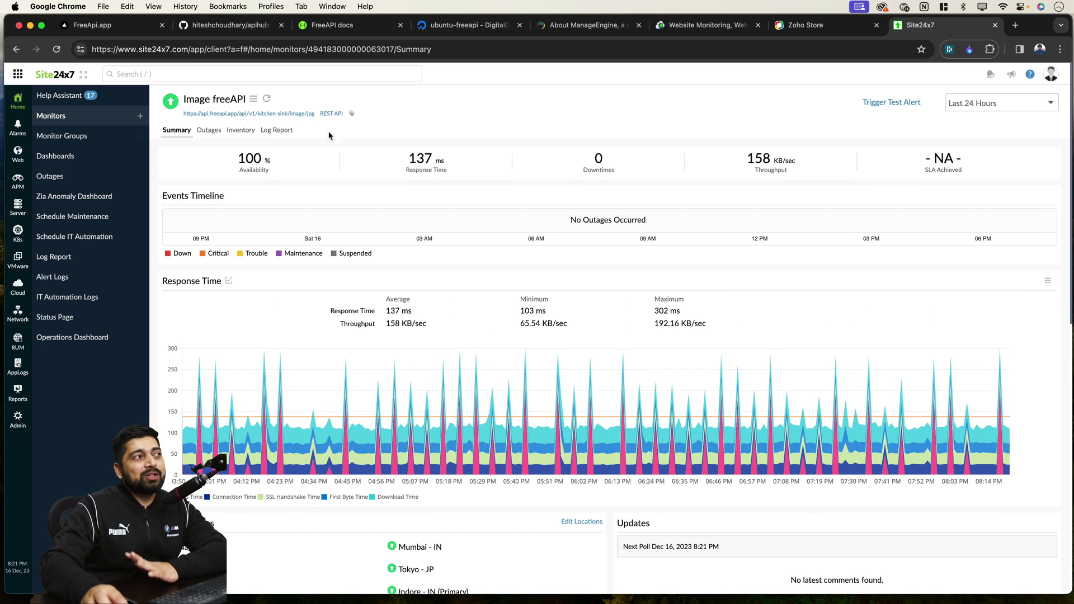
- Return to the monitors list and start adding a new REST API monitor
left_click(69, 116)
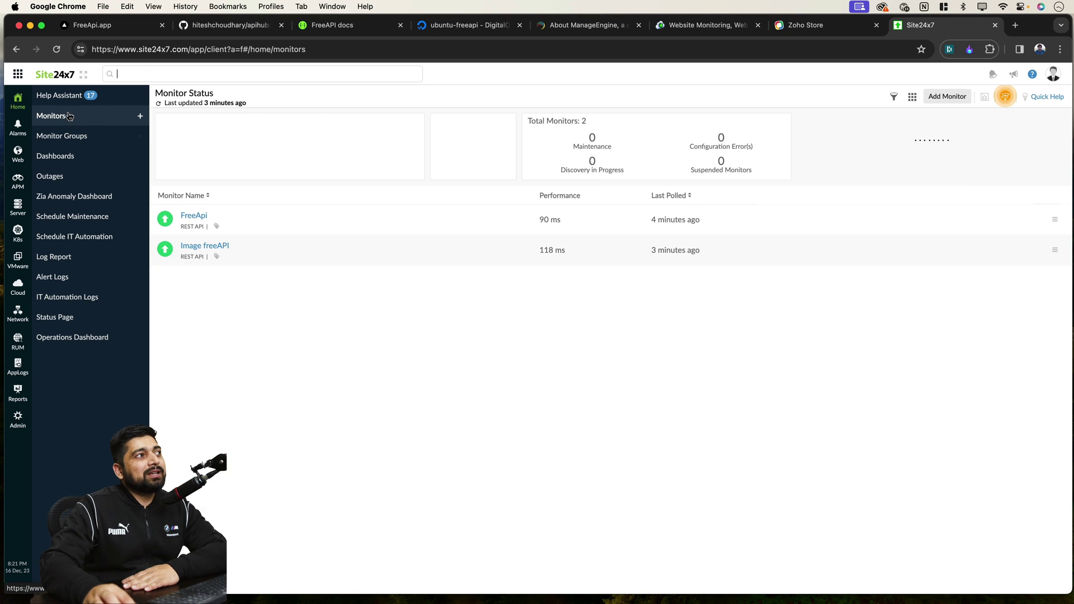
left_click(140, 117)
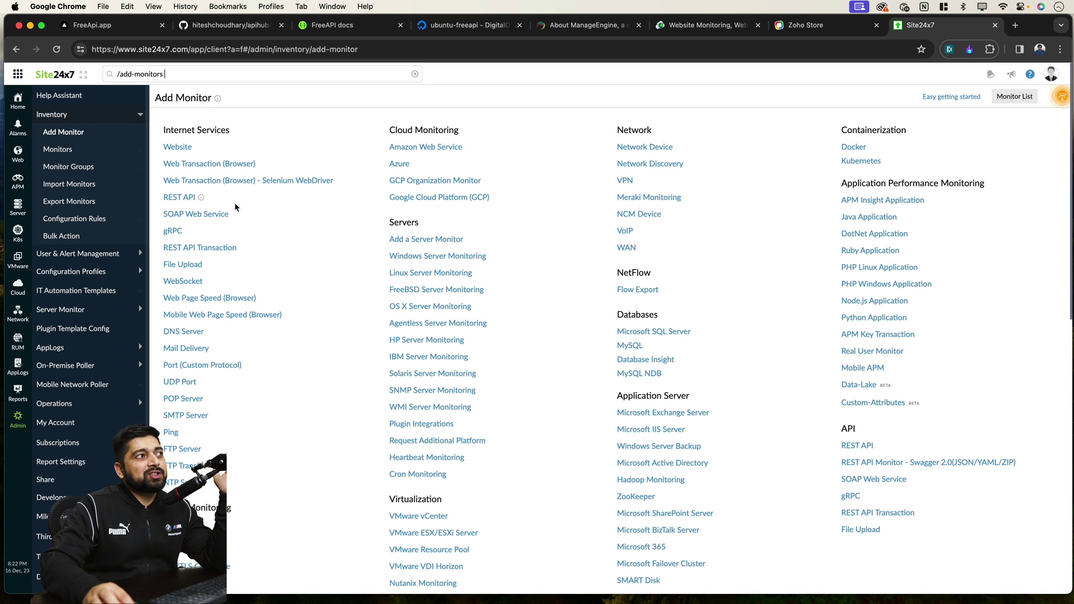
left_click(177, 199)
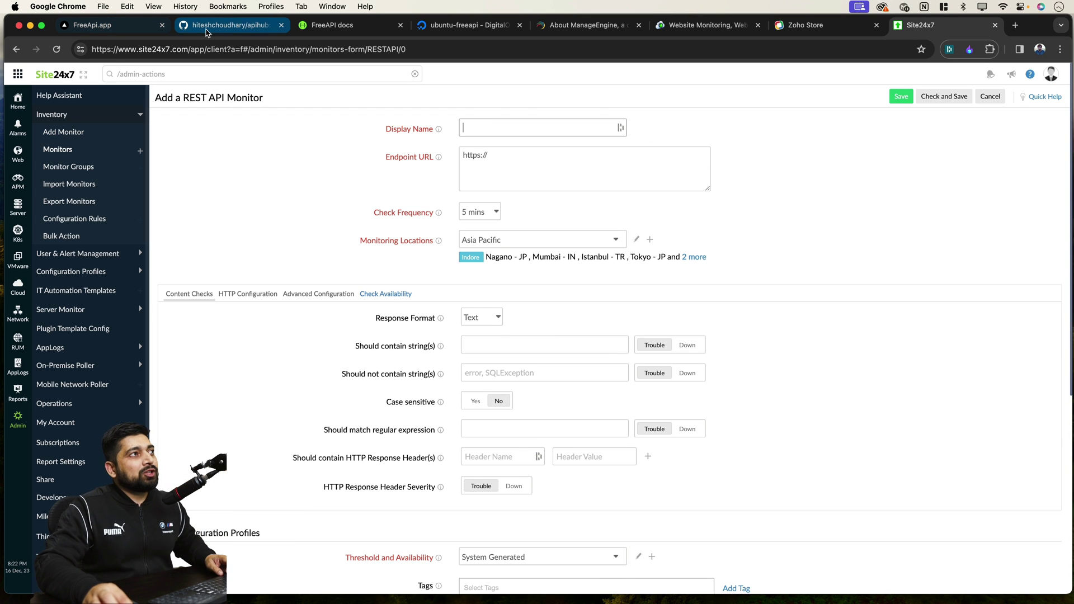
- Switch to the FreeAPI docs, expand the GET /kitchen-sink/response/gzip endpoint and execute a test request without parameters
left_click(336, 26)
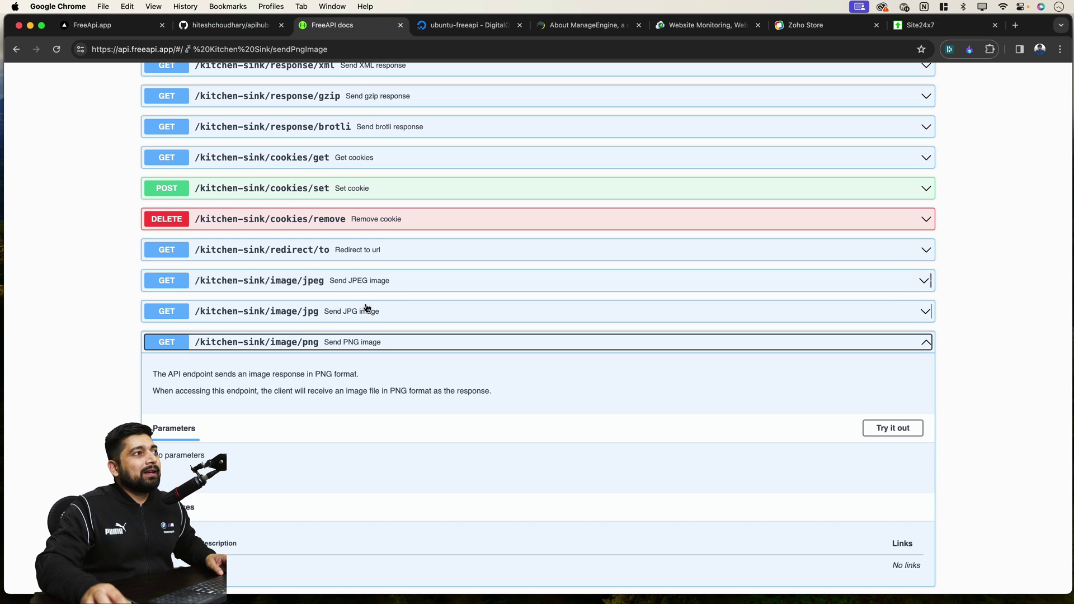
scroll(367, 281, "up", 3)
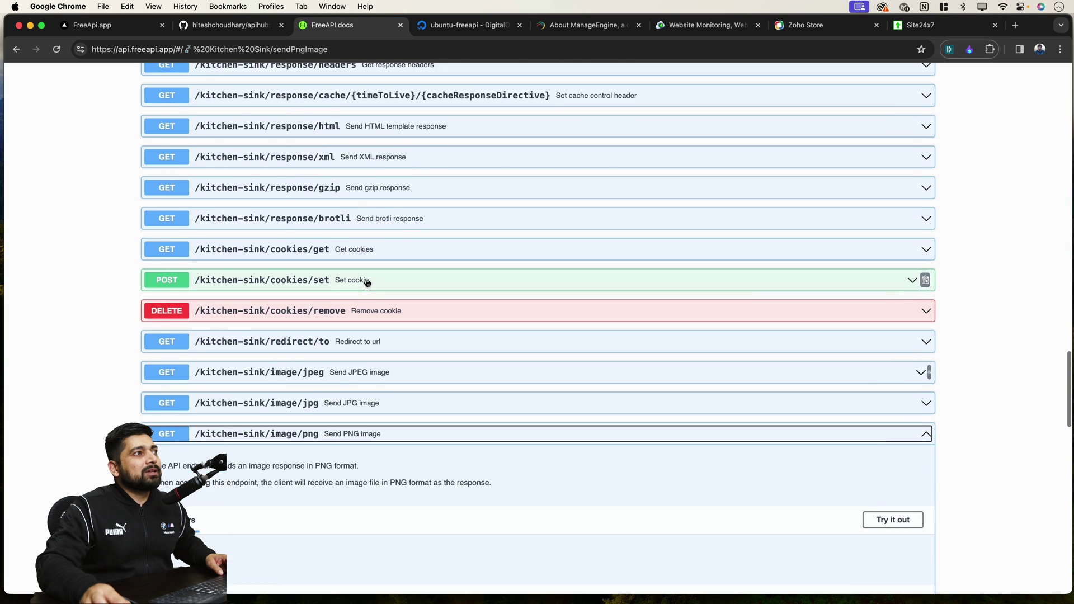
scroll(392, 269, "up", 2)
left_click(446, 243)
scroll(522, 252, "down", 5)
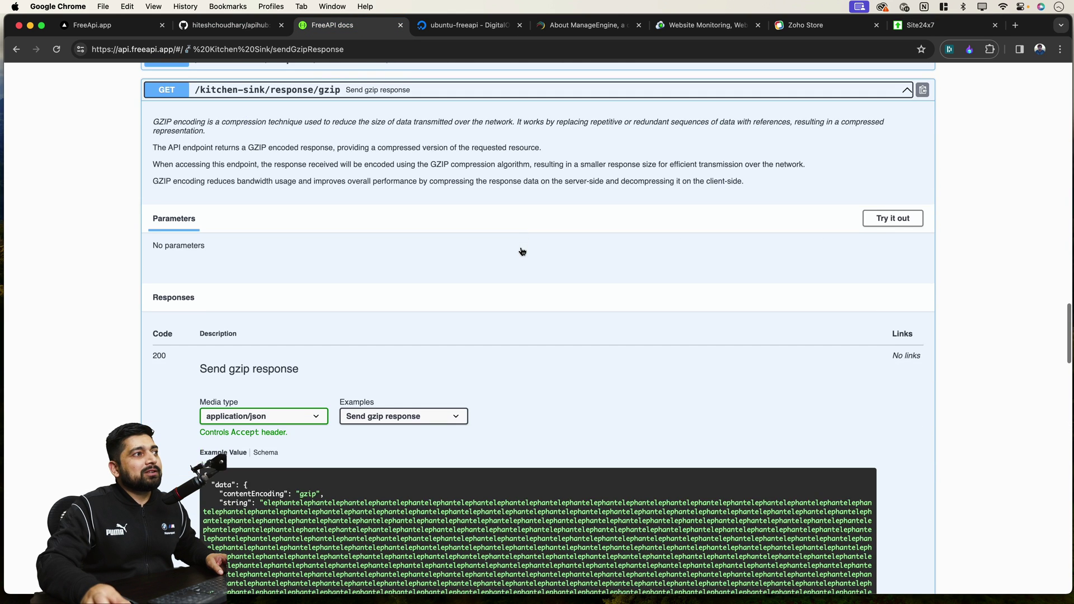
scroll(522, 252, "down", 2)
left_click(890, 155)
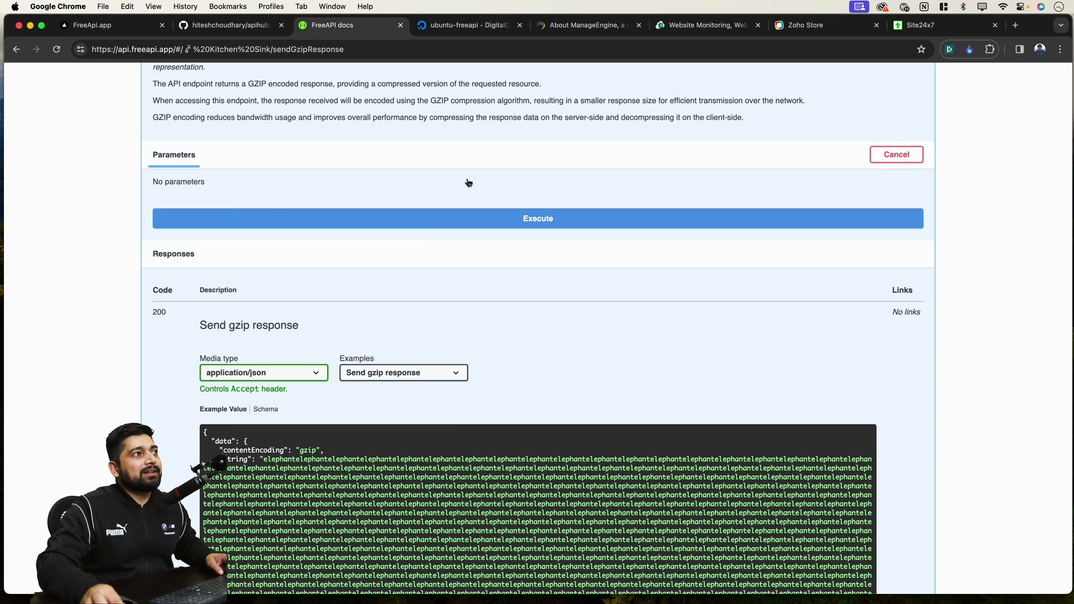
left_click(514, 219)
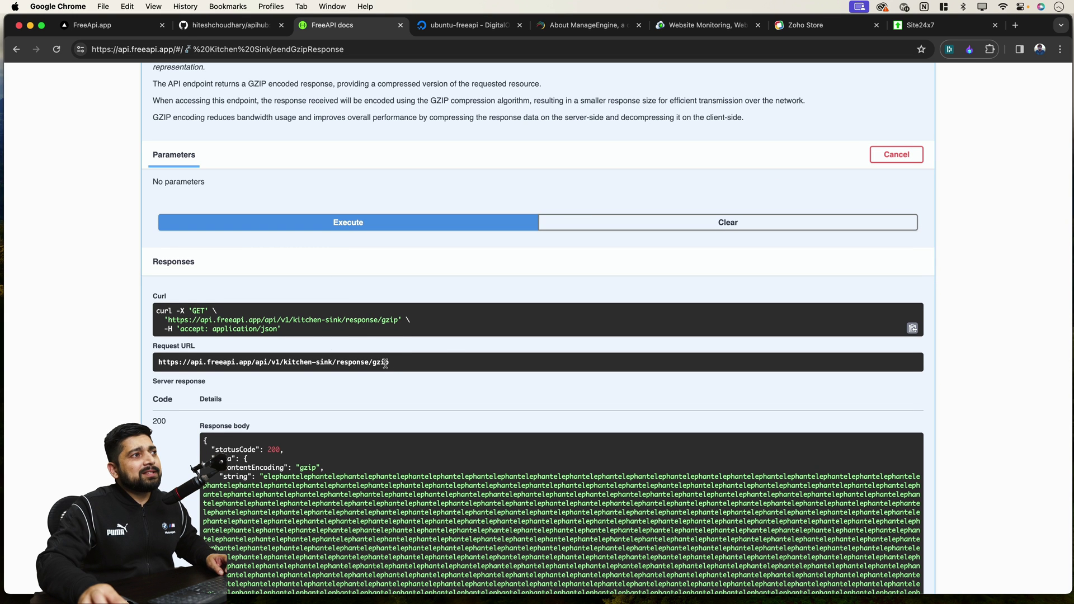
- Copy the request URL of the gzip endpoint and look through its response body and headers
triple_click(385, 363)
key("super+c")
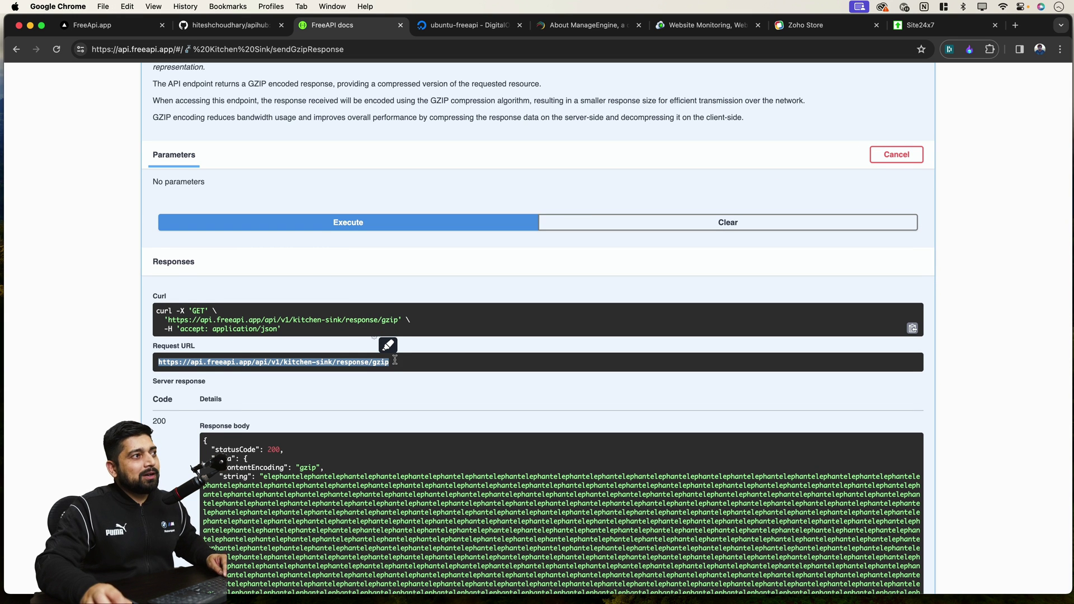
scroll(395, 360, "down", 6)
scroll(565, 101, "up", 2)
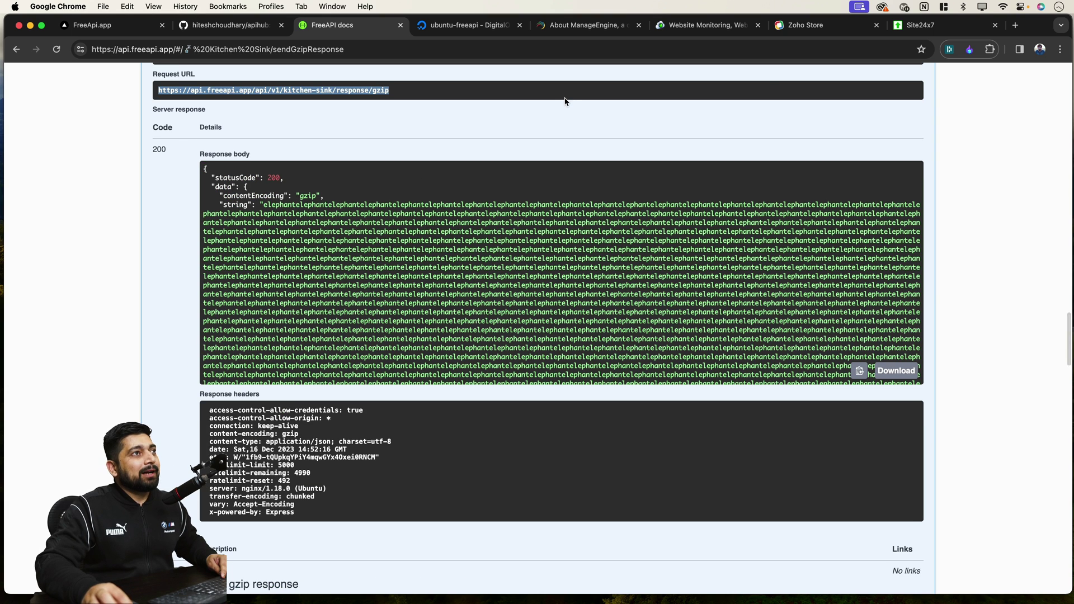
left_click(928, 25)
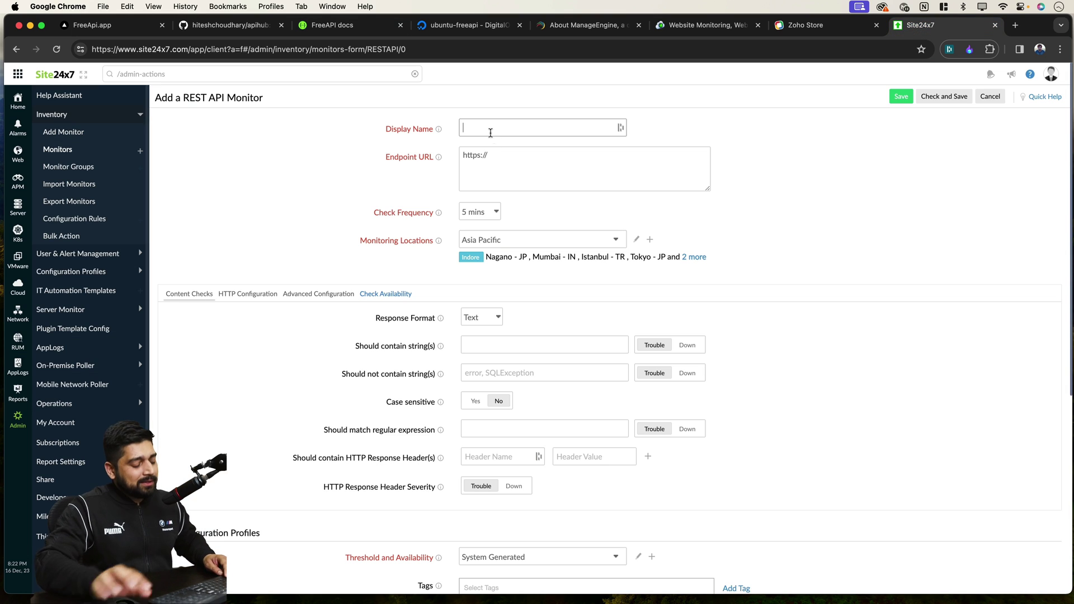
type("ip")
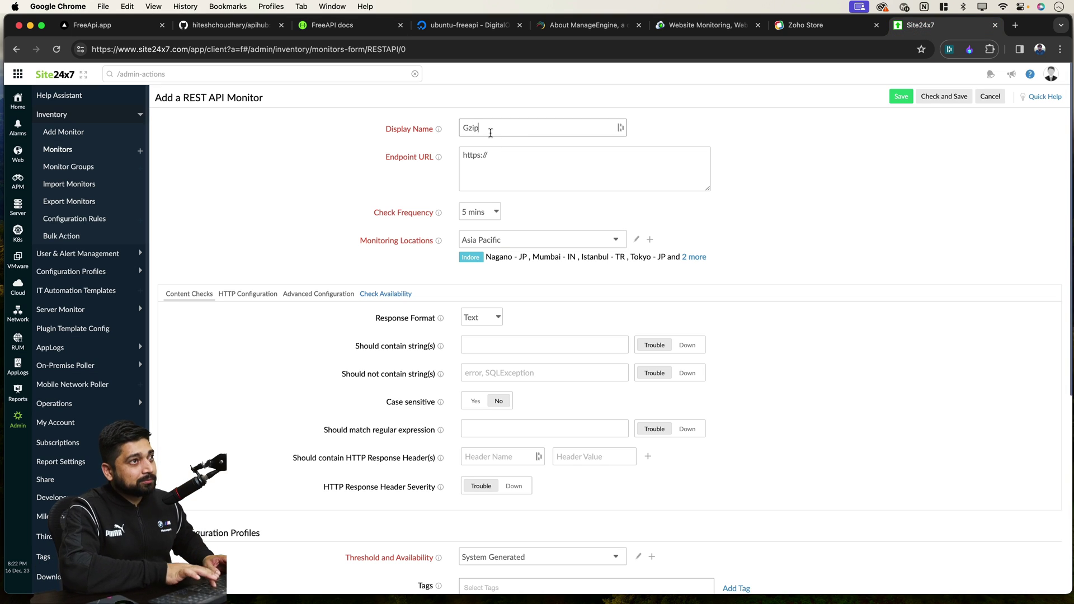
left_click(508, 159)
key("super+a")
key("super+v")
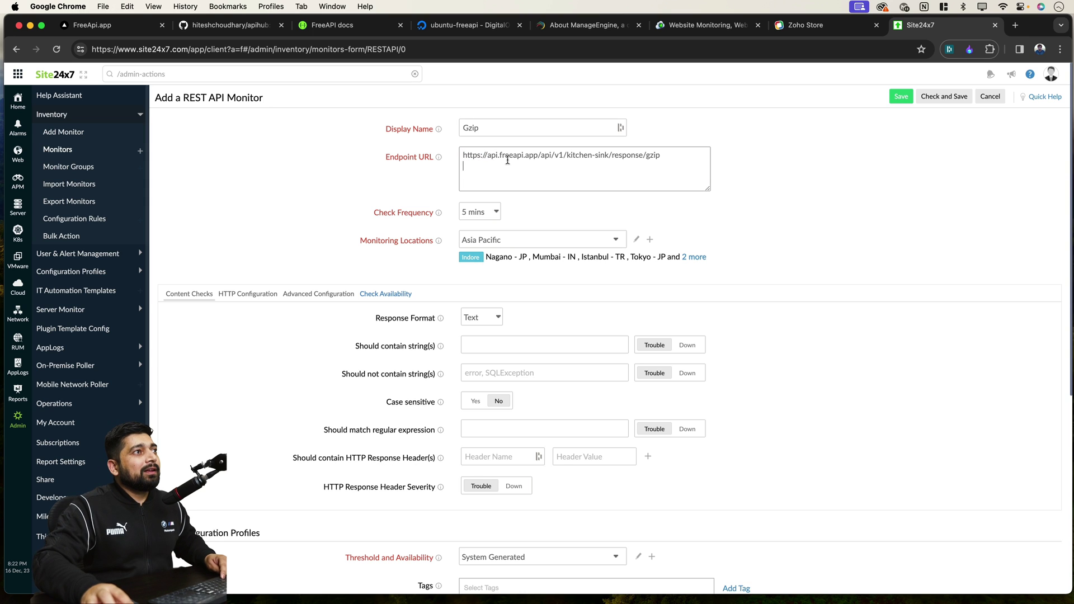
- Set the monitor's check frequency to 1 min and its content check response format to JSON
left_click(496, 212)
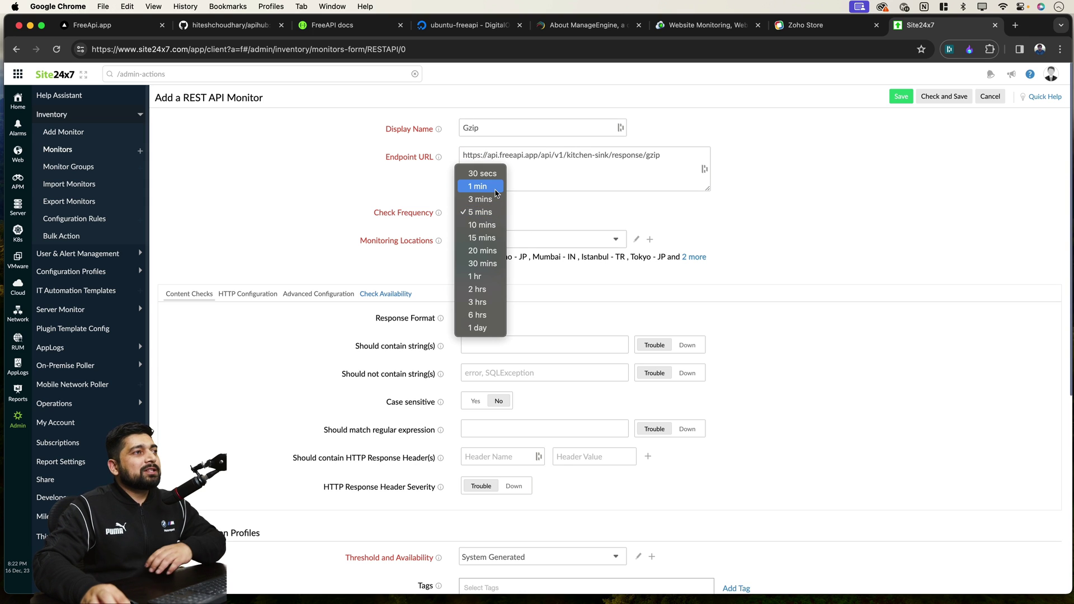
left_click(482, 186)
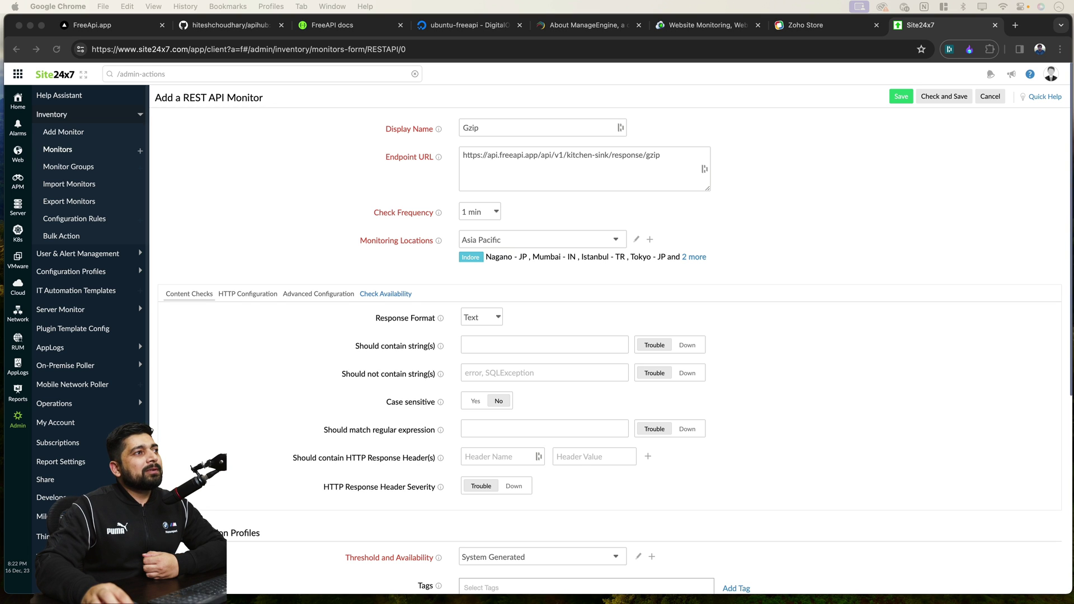
left_click(324, 207)
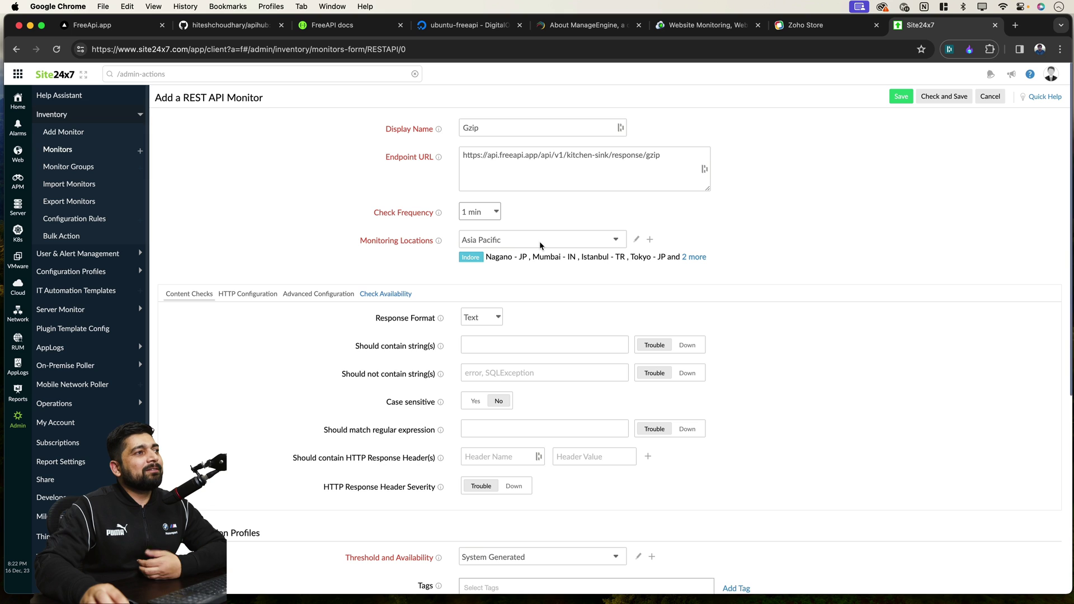
scroll(539, 241, "down", 2)
left_click(493, 255)
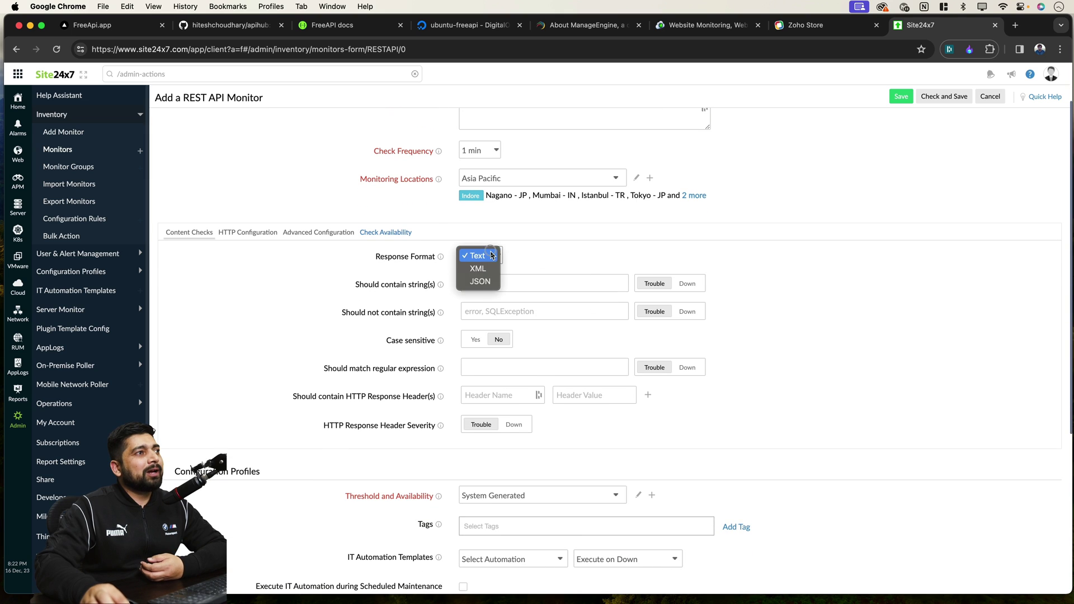
left_click(482, 282)
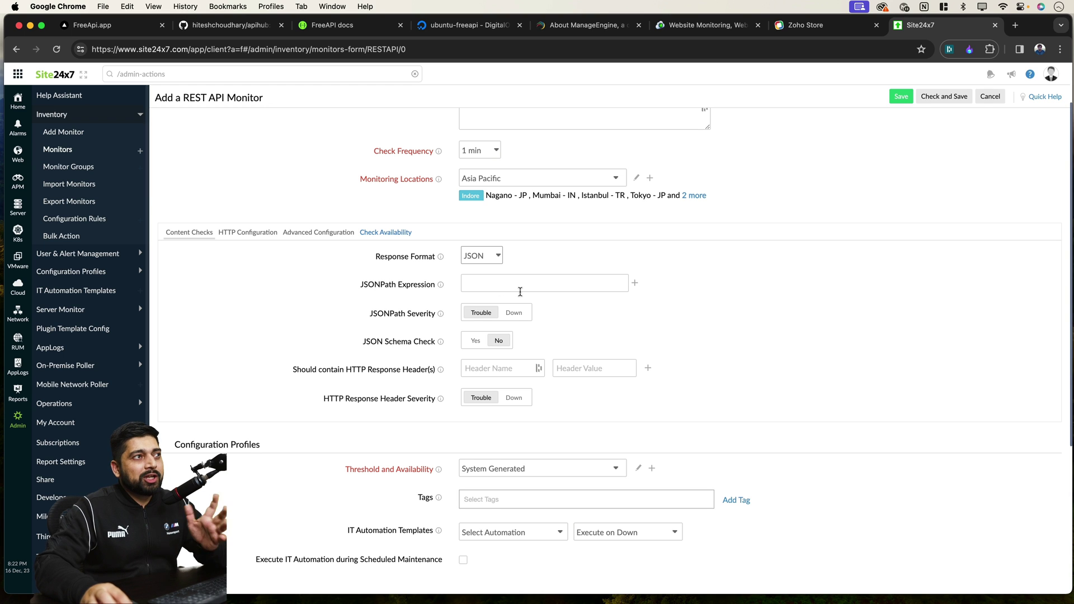
- Save the Gzip monitor and skip the discovered monitor suggestions to reach its dashboard
scroll(592, 304, "down", 5)
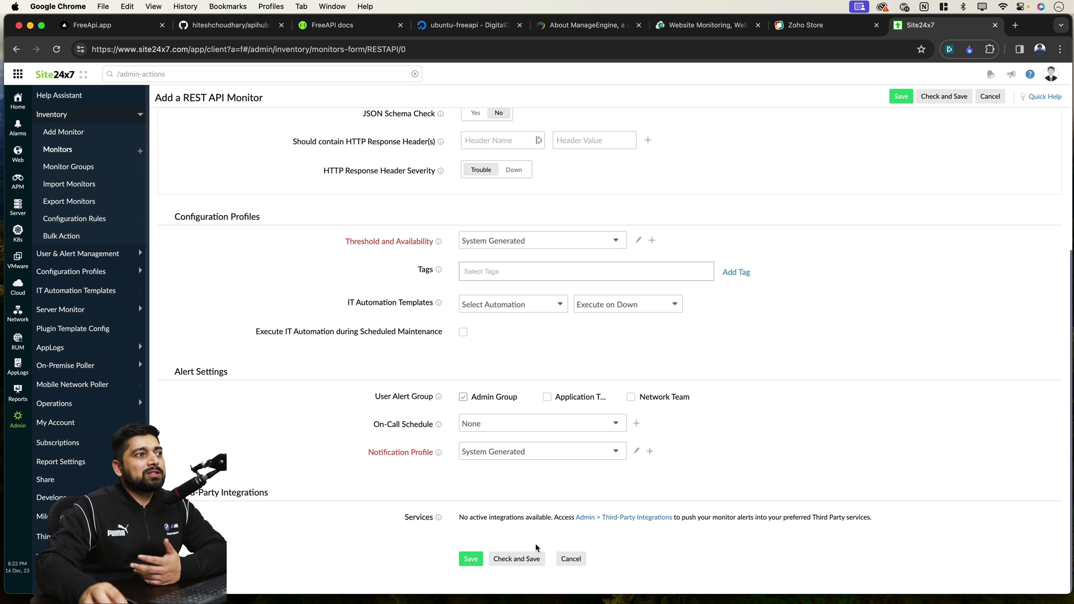
left_click(474, 561)
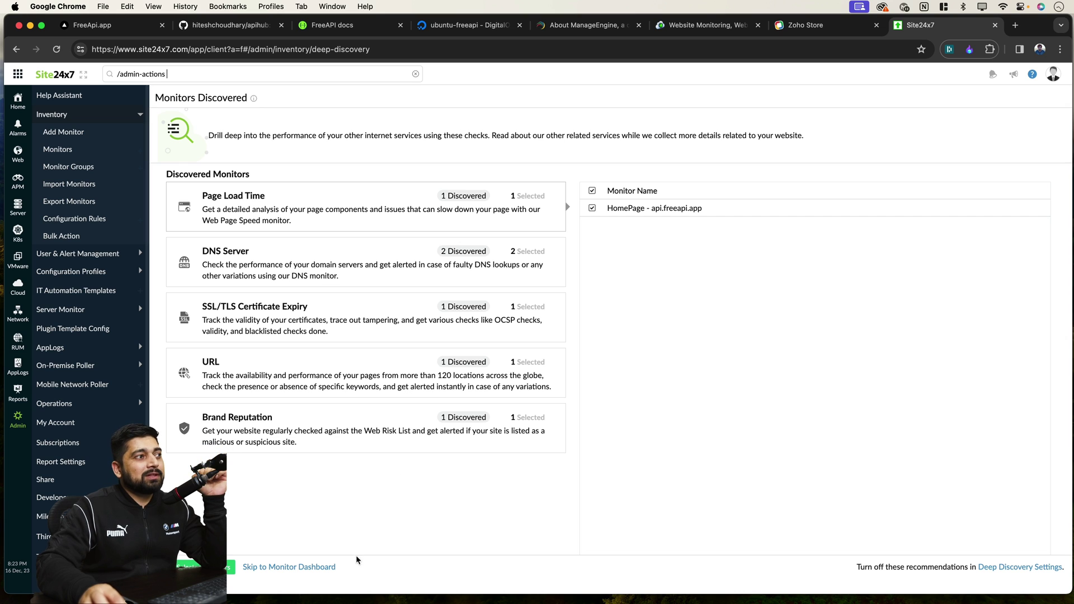
left_click(293, 568)
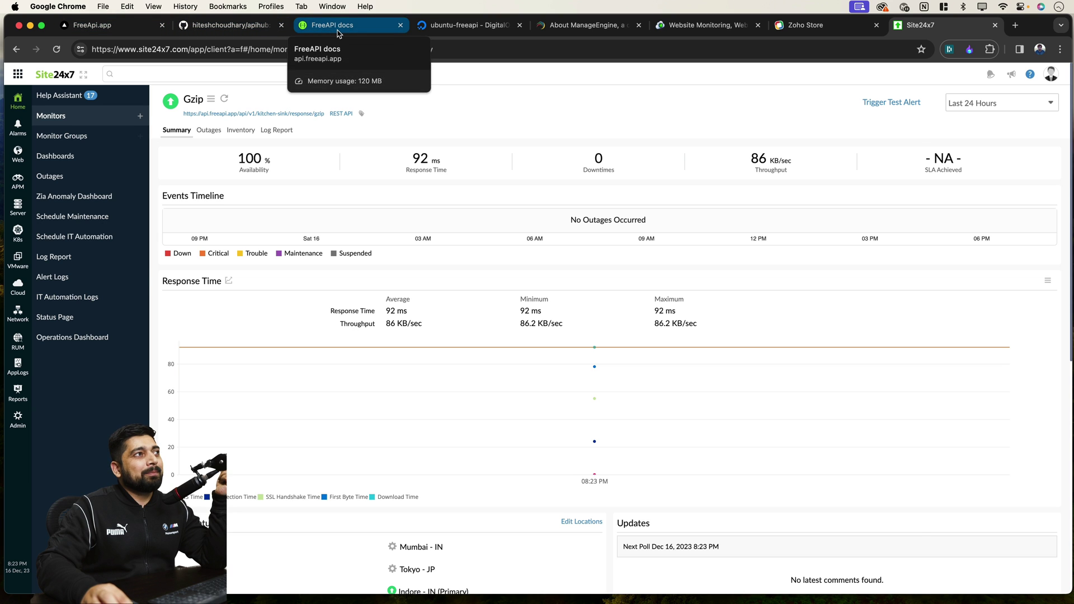
- Return to the FreeAPI docs and execute the gzip endpoint request again
left_click(378, 28)
scroll(473, 226, "up", 3)
scroll(473, 226, "up", 4)
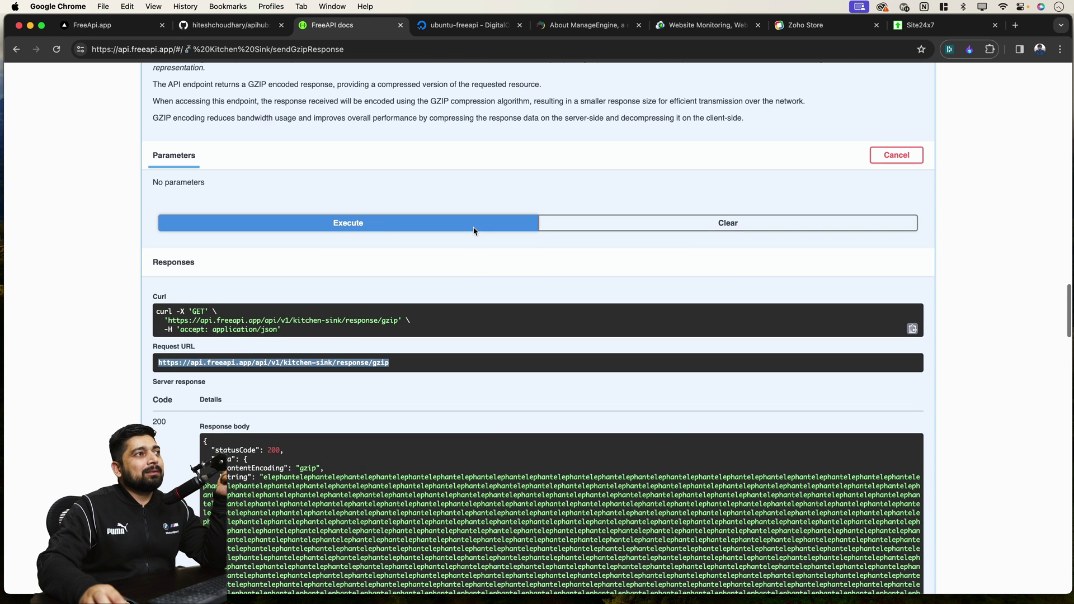
left_click(386, 223)
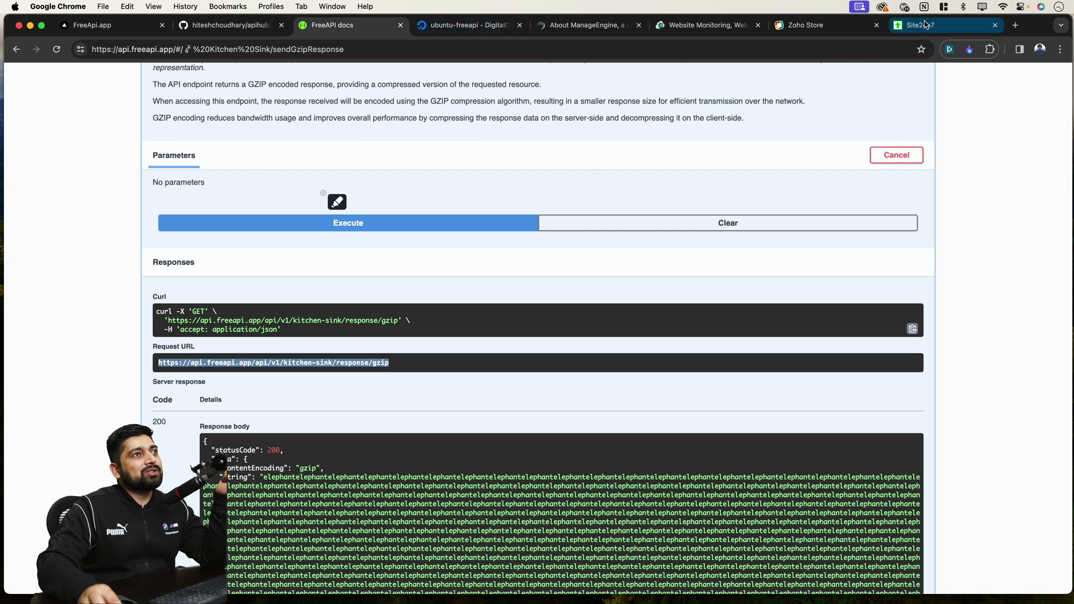
- Reload the Gzip monitor's dashboard in Site24x7 and examine its response time graph, outage history, and availability and response time by location
left_click(926, 25)
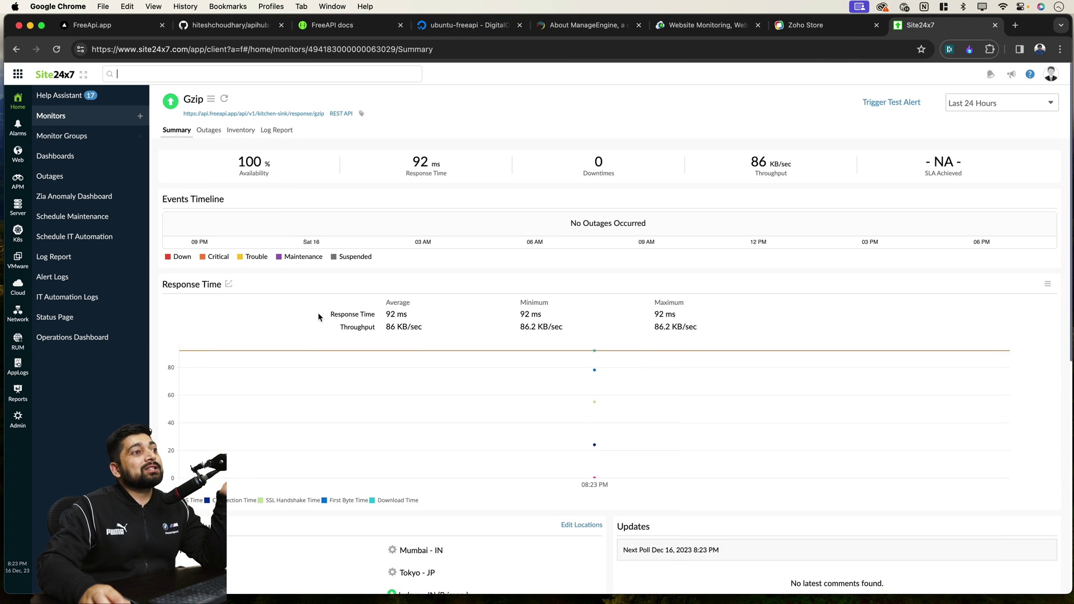
left_click(55, 49)
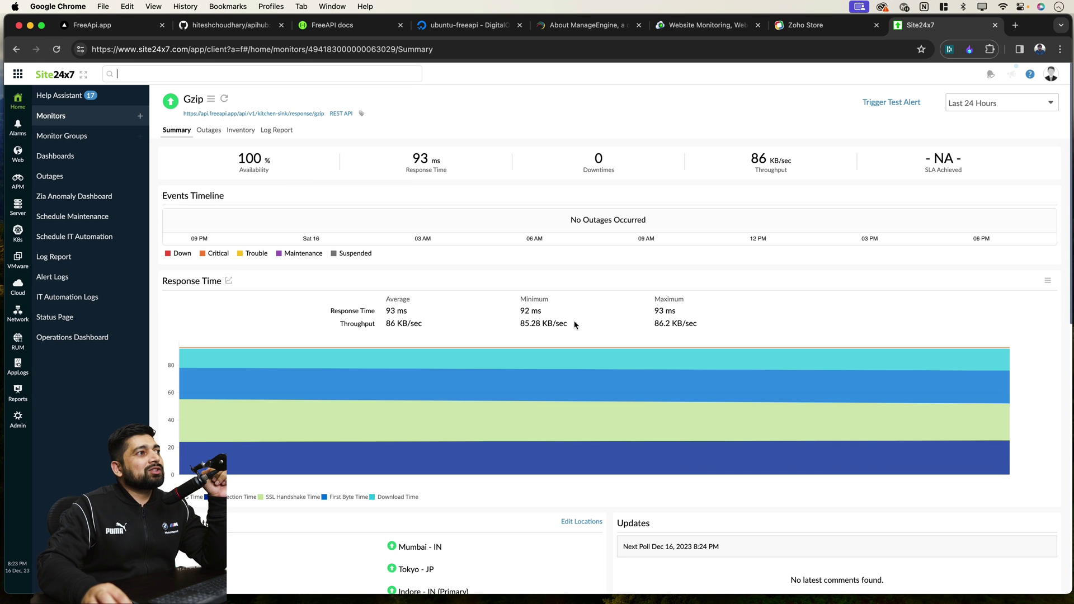
scroll(454, 284, "down", 3)
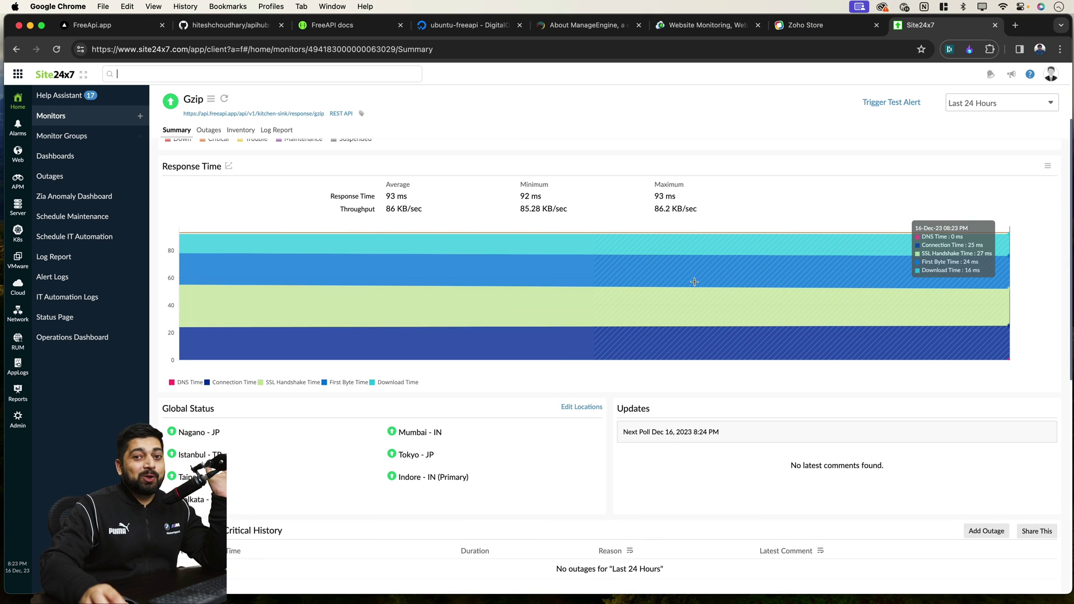
scroll(614, 305, "down", 10)
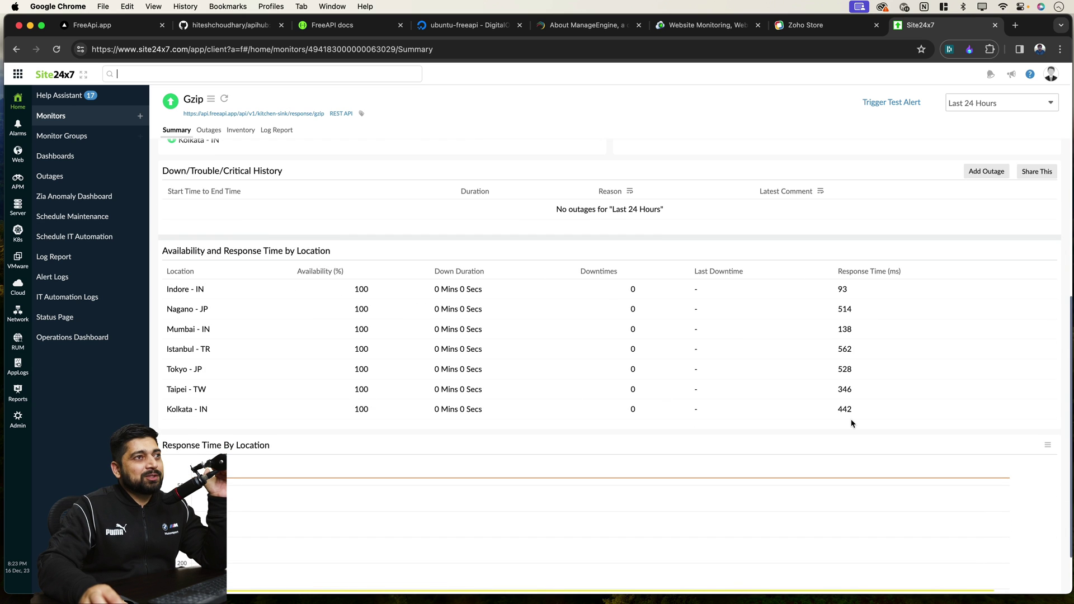
left_click_drag(179, 311, 208, 310)
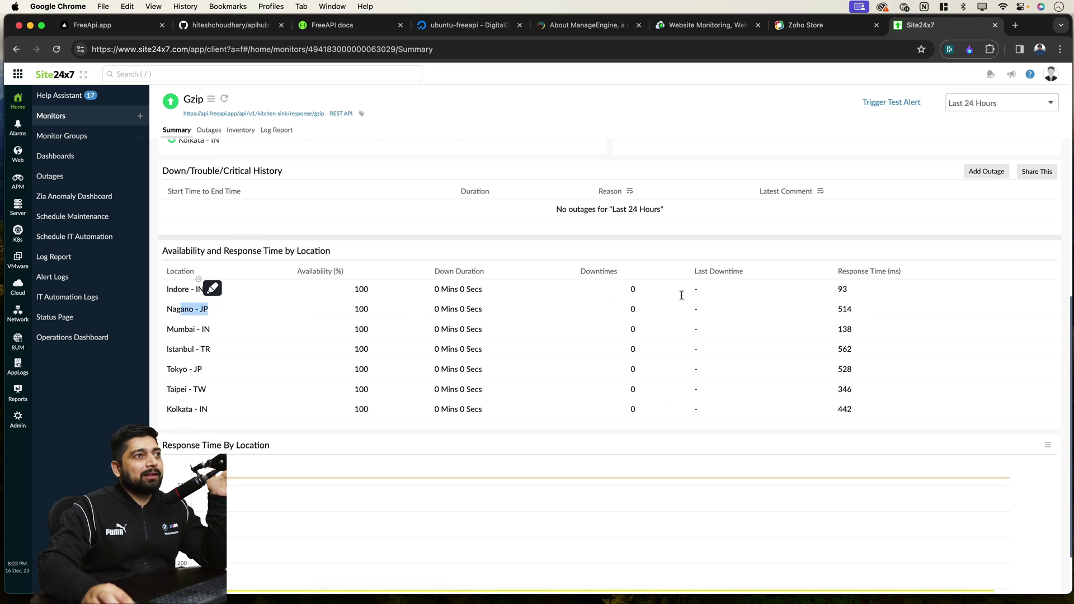
scroll(421, 335, "down", 4)
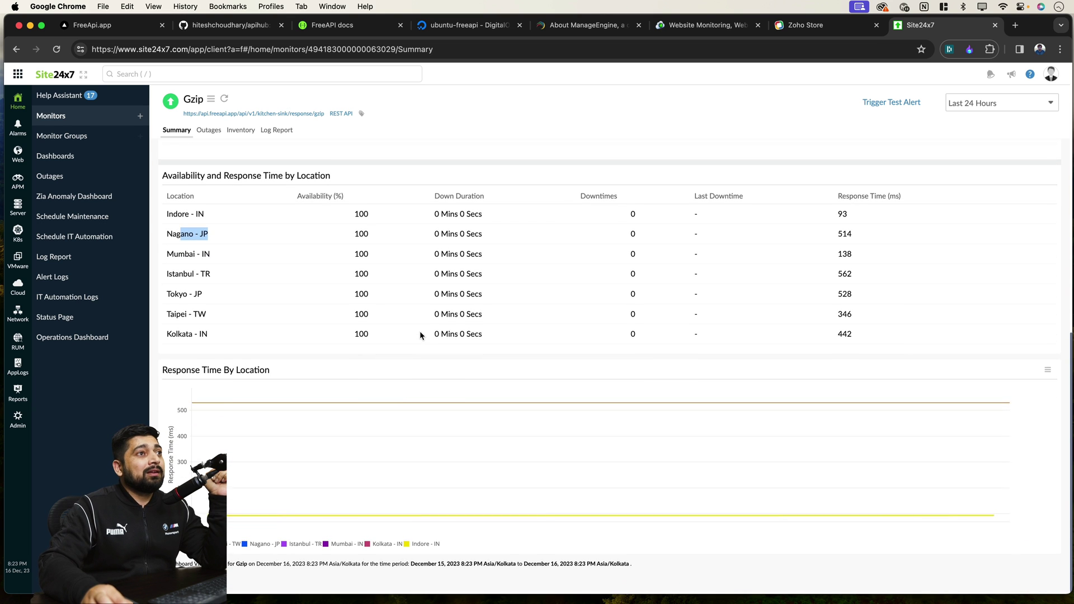
scroll(492, 367, "up", 20)
scroll(491, 367, "down", 1)
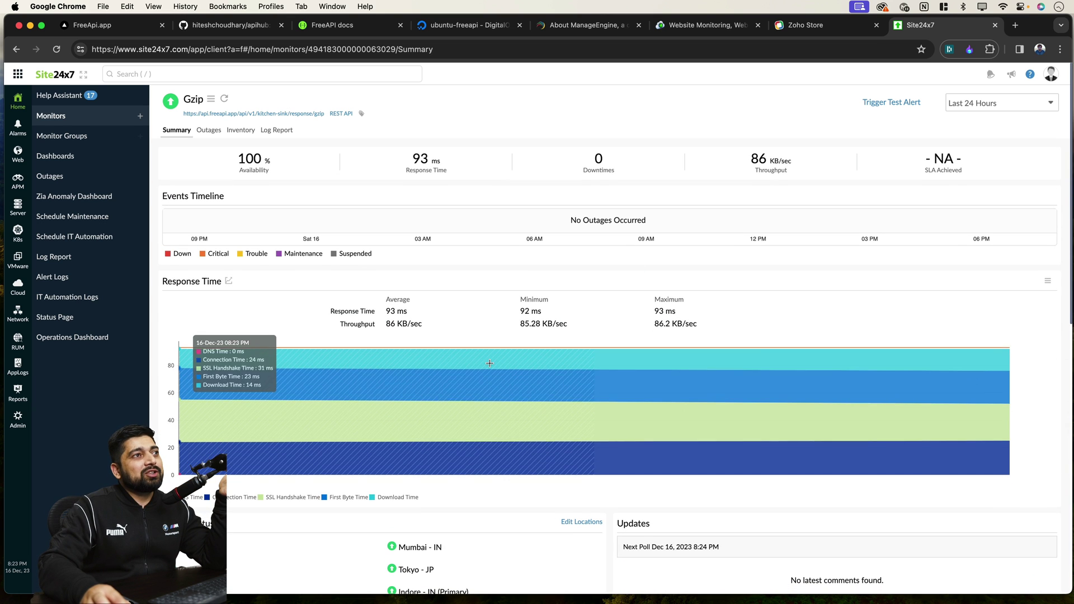